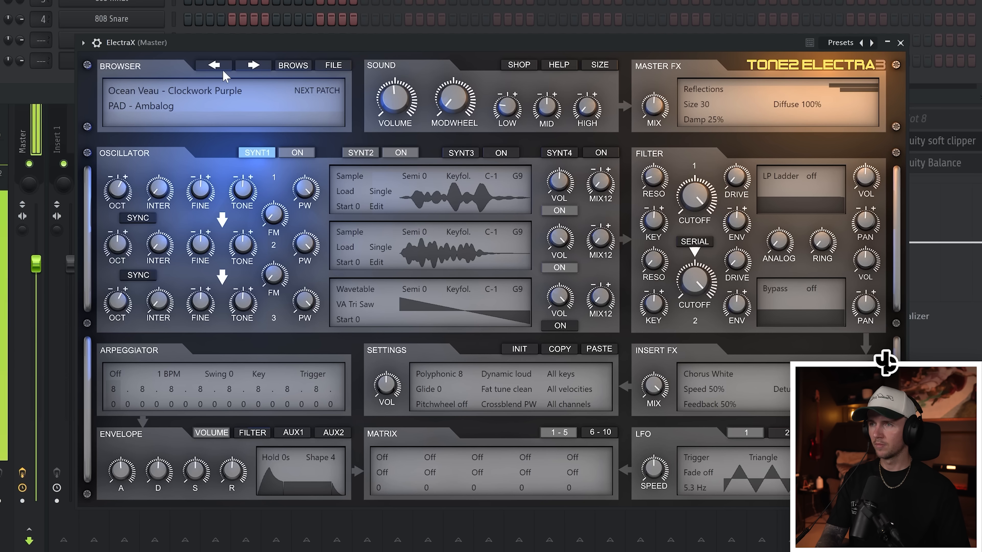
- Advance ElectraX to the next patch after PAD - Ambalog
click(255, 70)
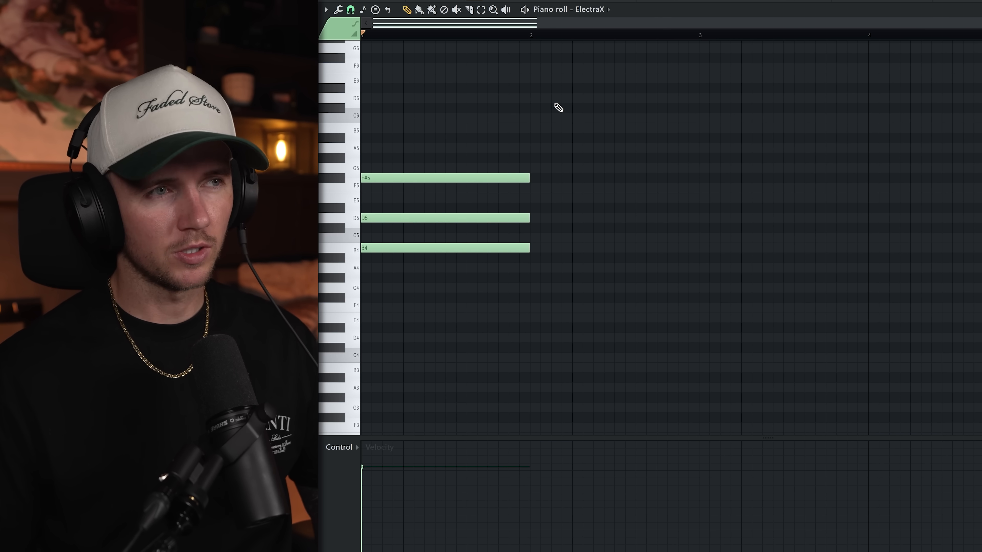
- Duplicate the one-bar B4, D5, F#5 chord into bar 2 and lower the copied D5 to C#5
key(space)
key(ctrl+b)
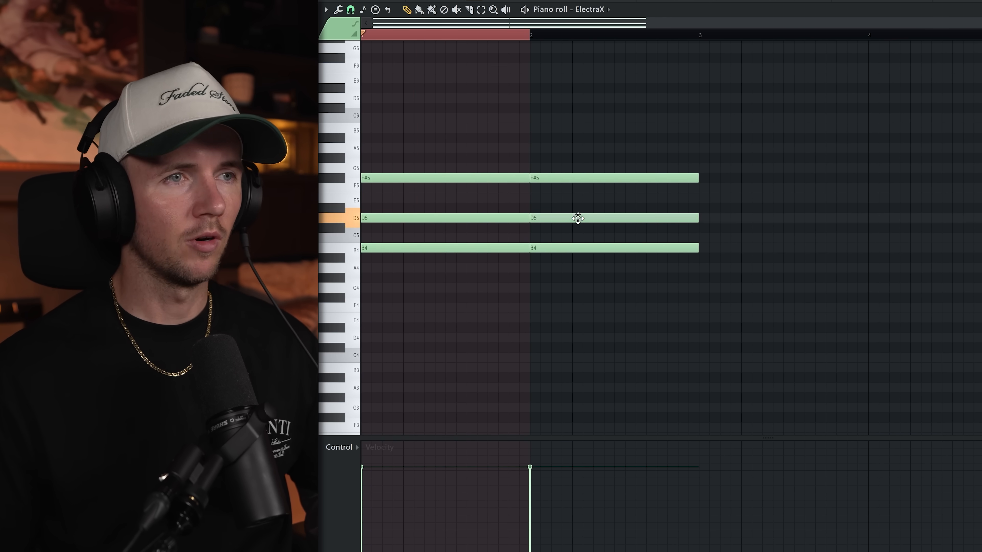
drag(578, 216, 578, 226)
key(ctrl+a)
key(ctrl+d)
- Play back the two-bar ElectraX pattern in the piano roll to check how the notes sound
key(space)
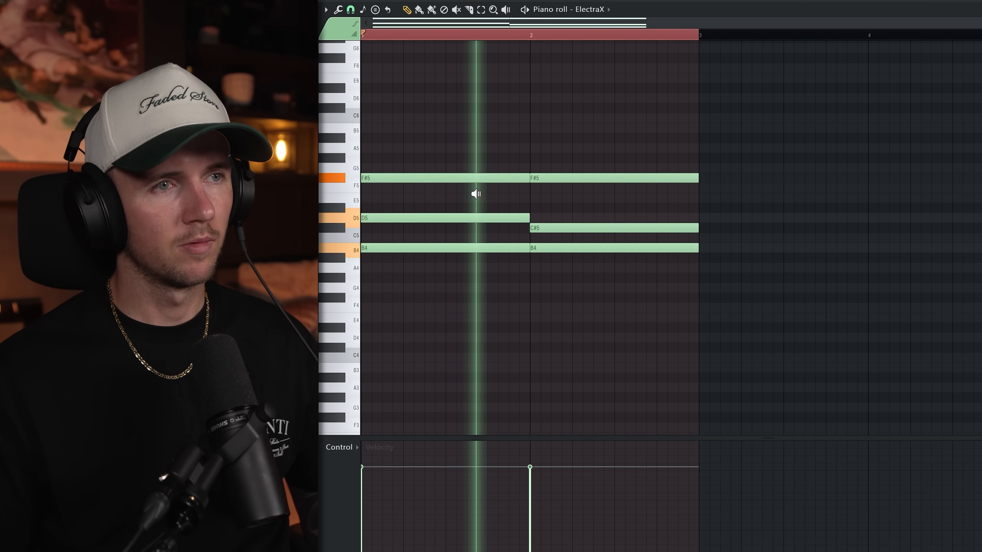
drag(595, 196, 462, 208)
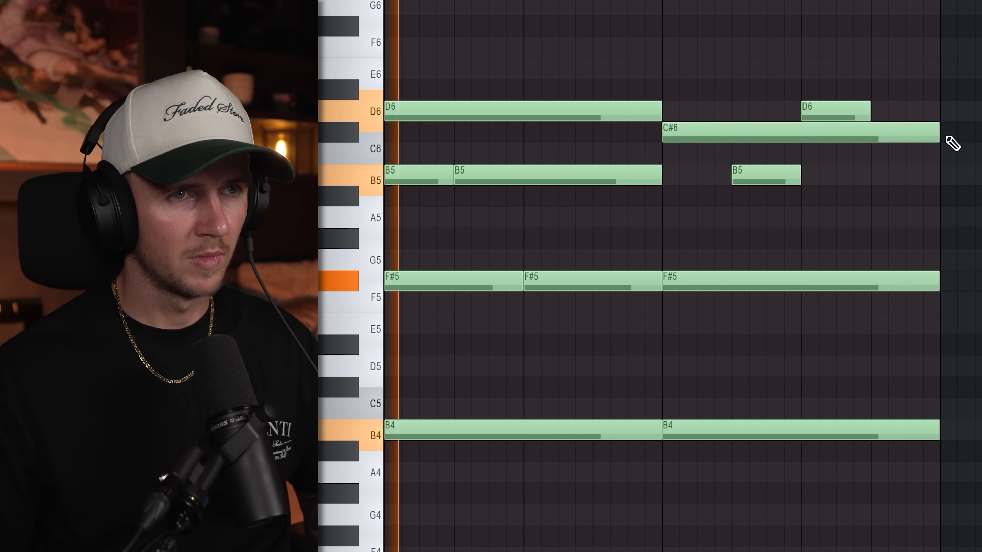
drag(951, 141, 780, 134)
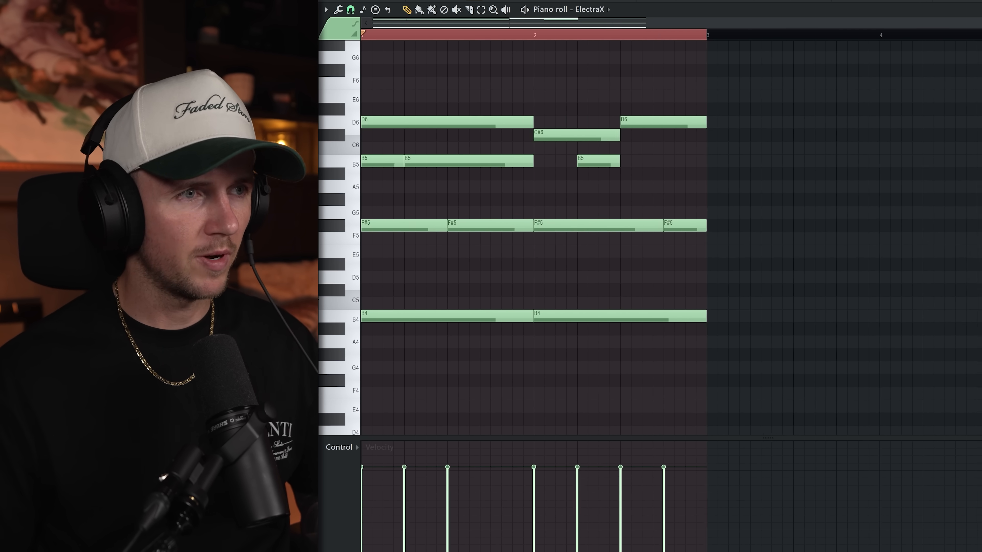
key(space)
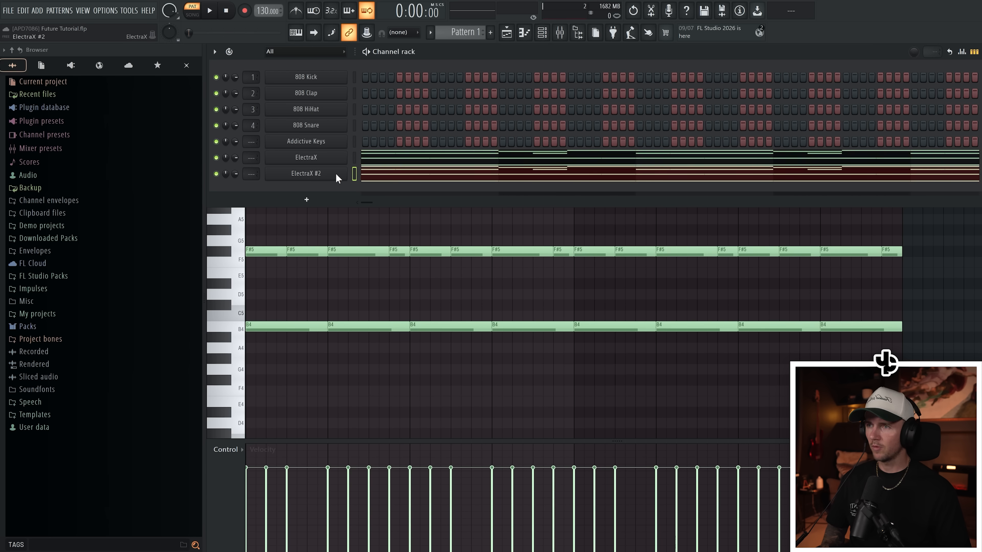
- Open the ElectraX #2 channel's synth and browse forward two patches from ARP - 3hree6ix9ine
click(336, 176)
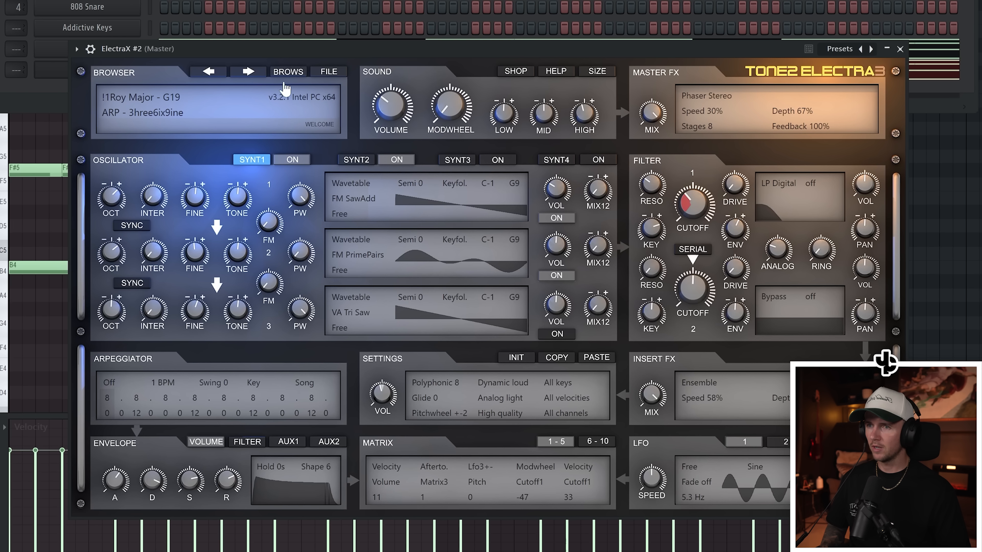
click(254, 74)
click(251, 73)
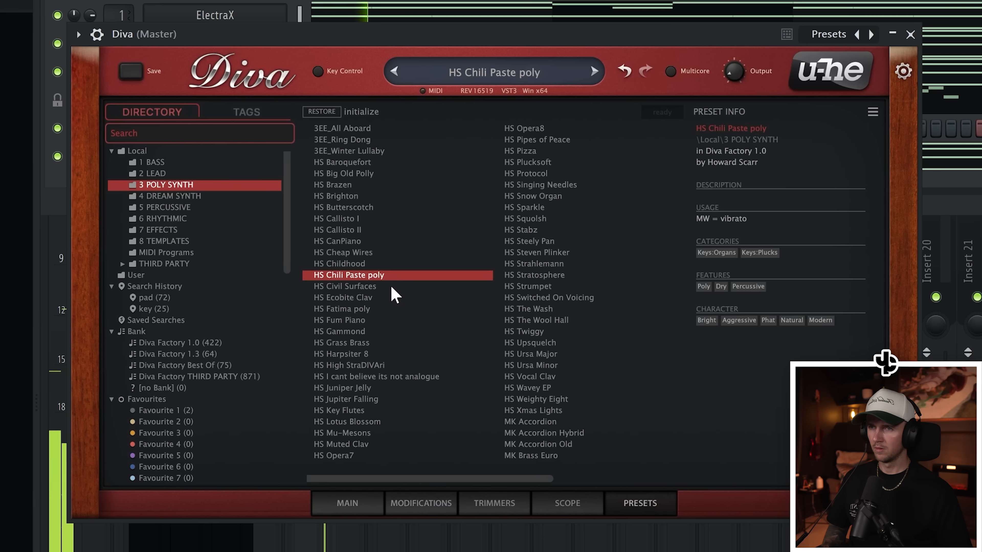
- Audition Diva's 3 POLY SYNTH presets from HS Civil Surfaces to HS Fatima poly and lower the synth's output slightly
click(391, 287)
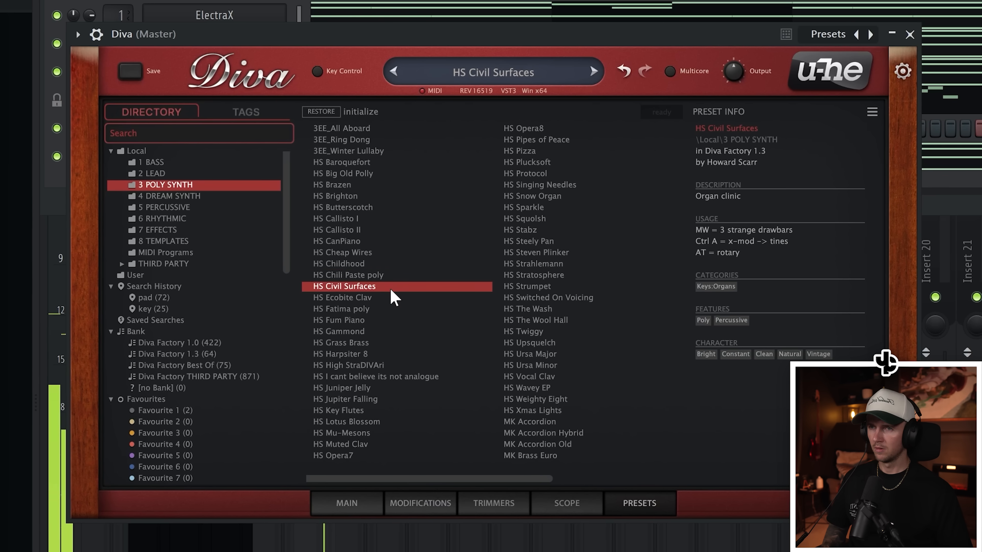
click(391, 298)
click(392, 309)
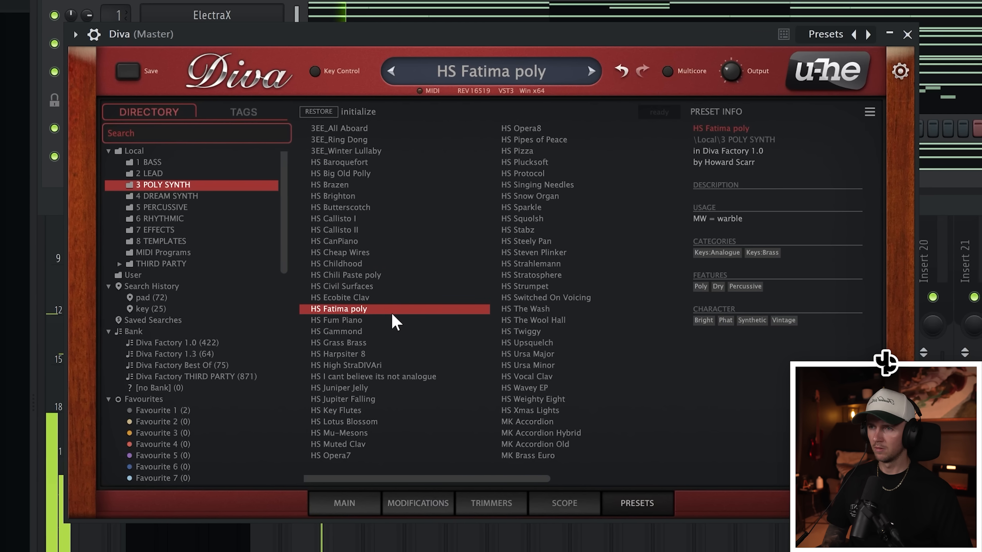
mouse_move(727, 76)
mouse_down()
mouse_move(732, 92)
mouse_move(728, 84)
mouse_up()
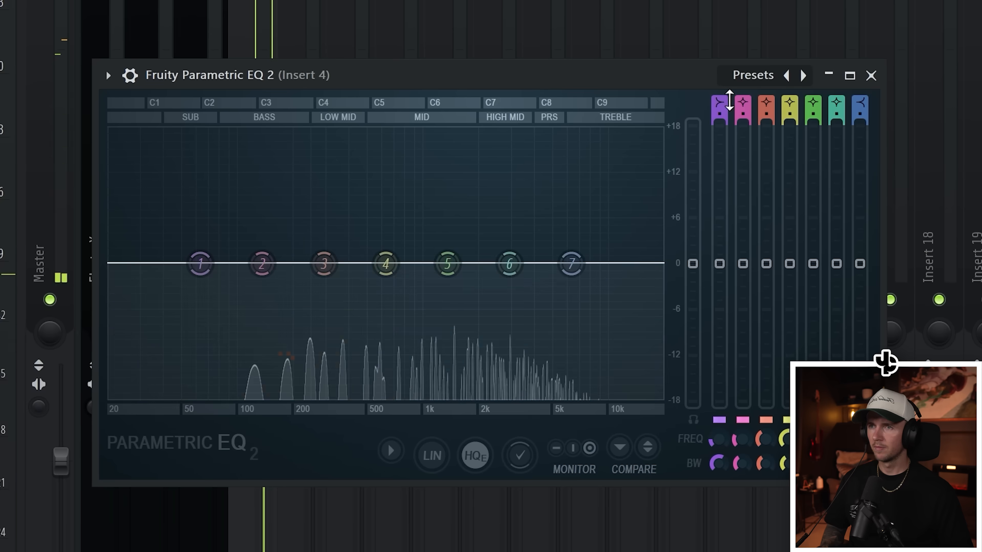
- Turn band 1 of the Insert 4 Parametric EQ 2 into a steep high-pass filter with its cutoff around 100 Hz
drag(719, 103, 718, 103)
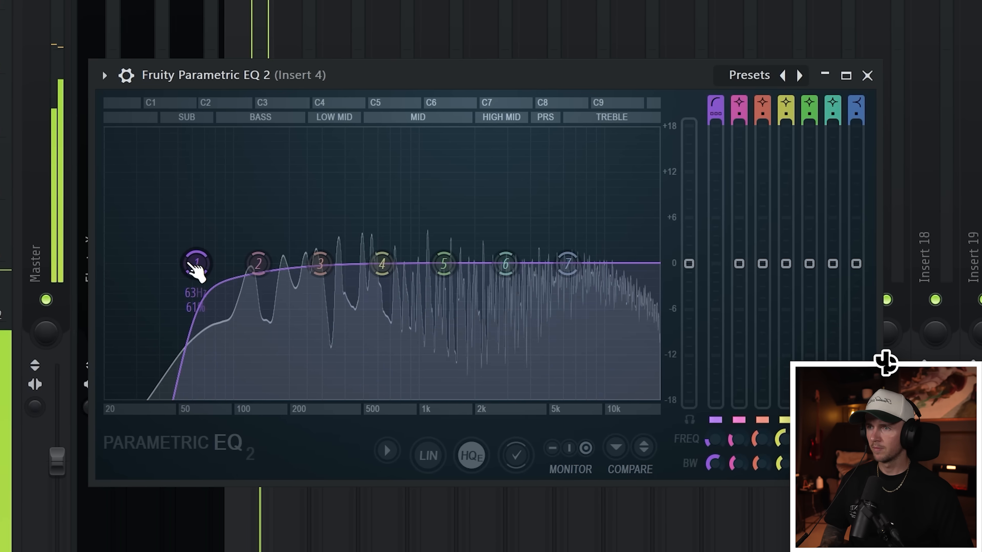
drag(198, 265, 241, 266)
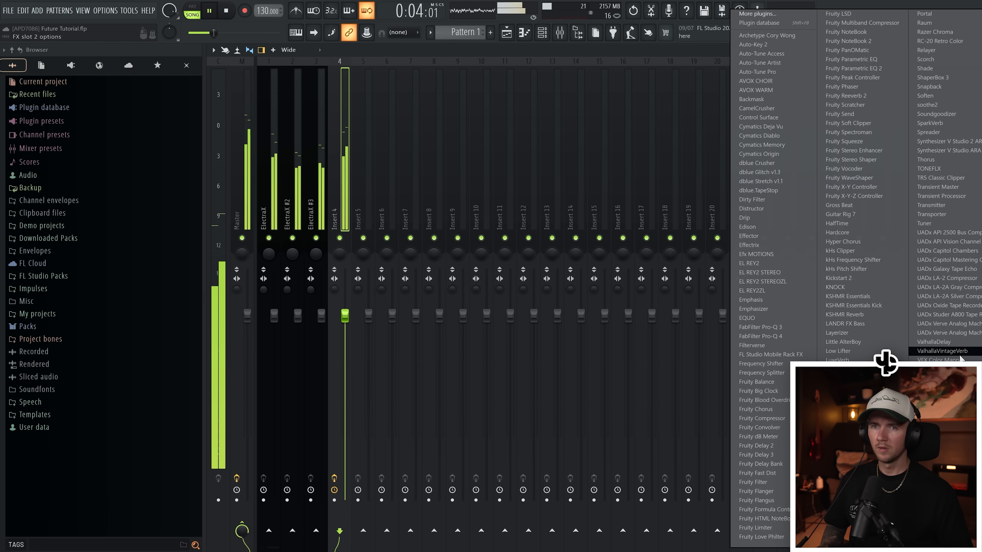
- Add ValhallaVintageVerb to Insert 4 and set its mode to Bright Hall
click(960, 353)
click(363, 337)
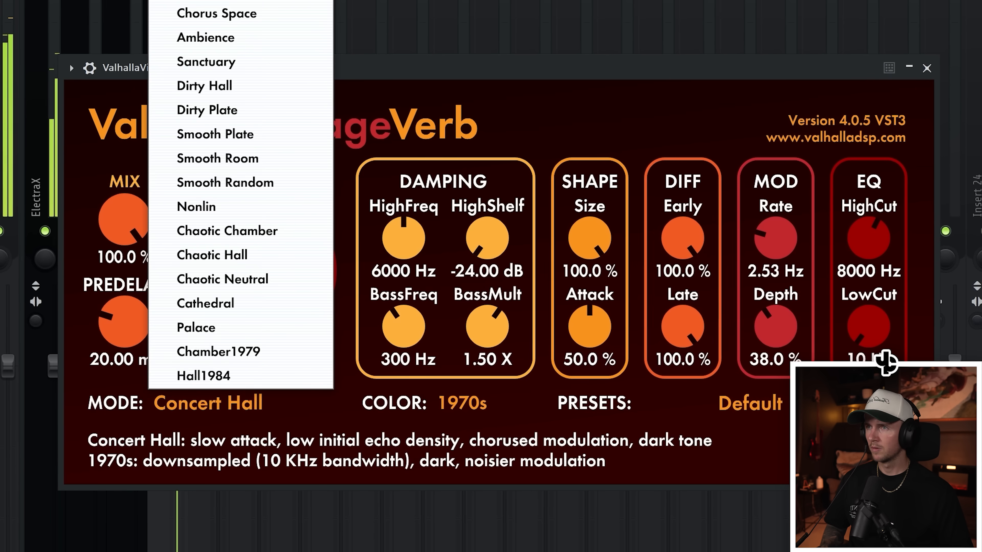
click(205, 0)
- Set the reverb's mix to 15.0 % and its decay to 1.82 s
drag(130, 236, 154, 405)
click(155, 406)
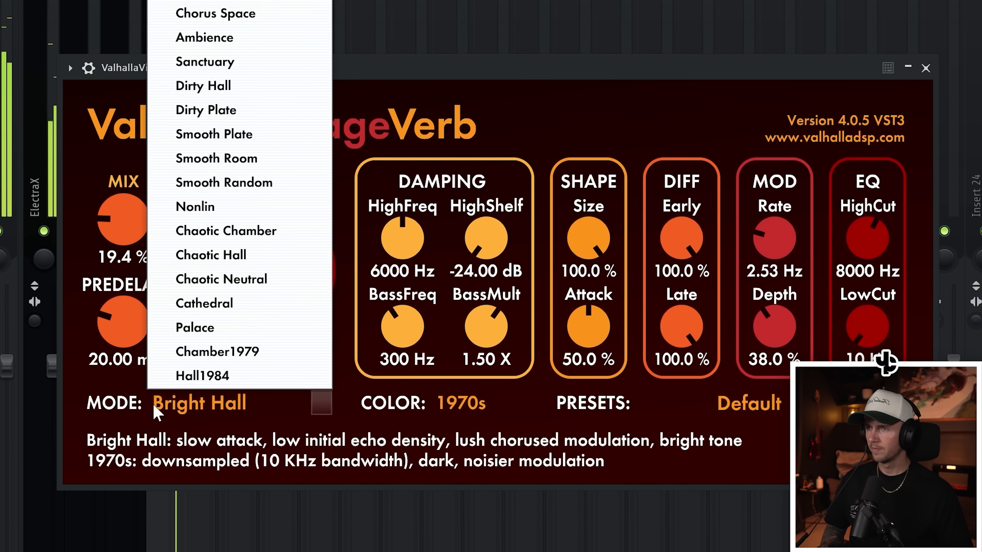
drag(124, 215, 126, 225)
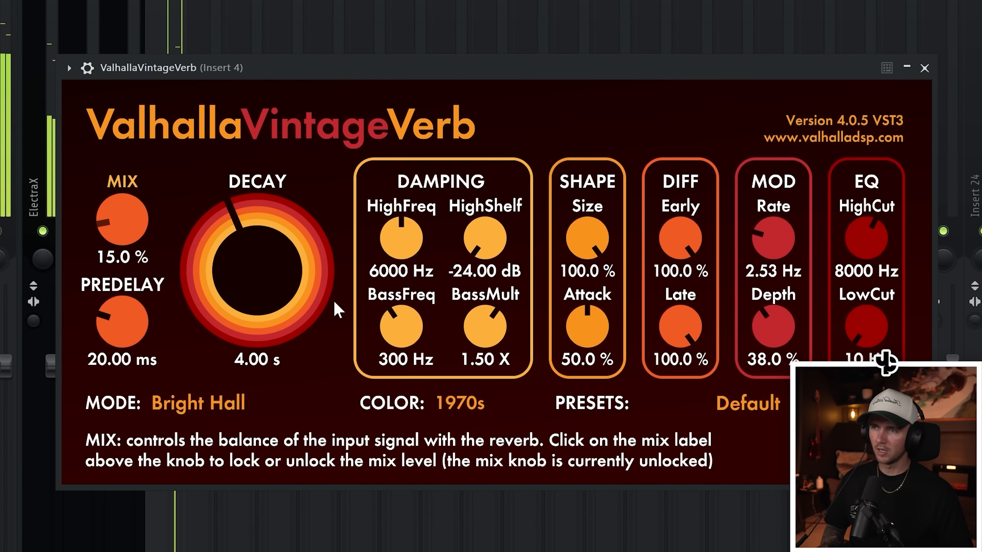
drag(318, 281, 314, 304)
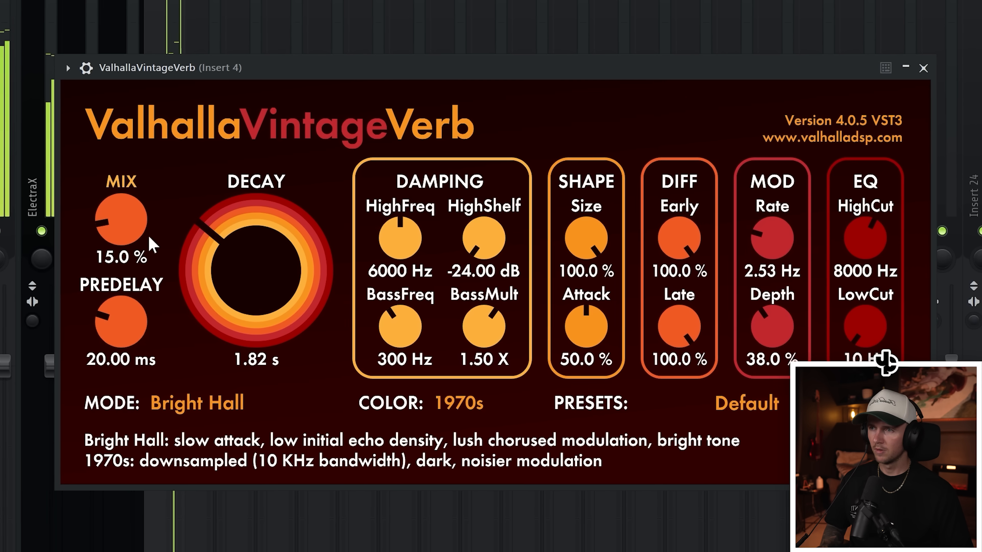
- Fine-tune the reverb's mix and decay, and raise its low cut
drag(127, 228, 127, 225)
drag(272, 278, 271, 282)
drag(866, 336, 866, 288)
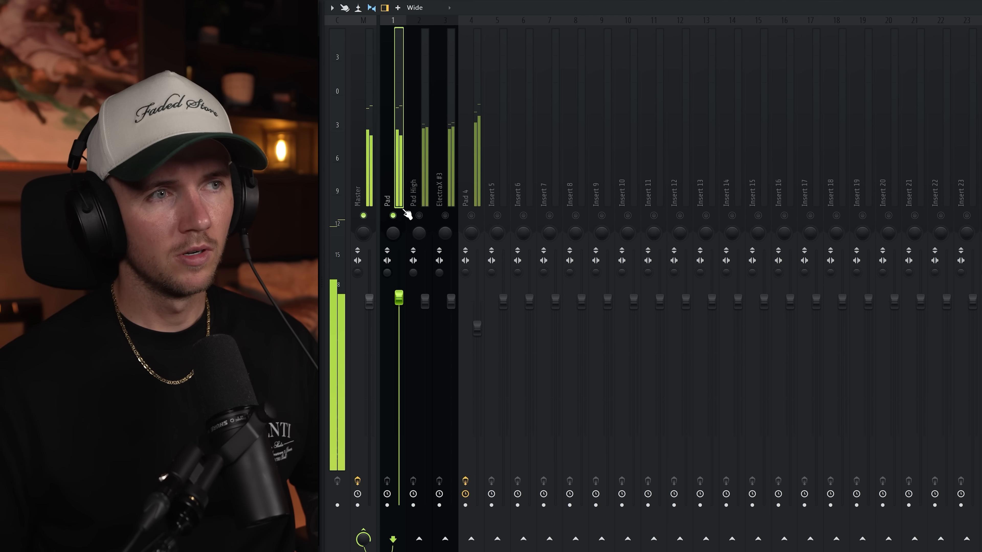
- Re-enable the muted pad layer tracks in the mixer, starting with Pad High, to hear them together
click(419, 215)
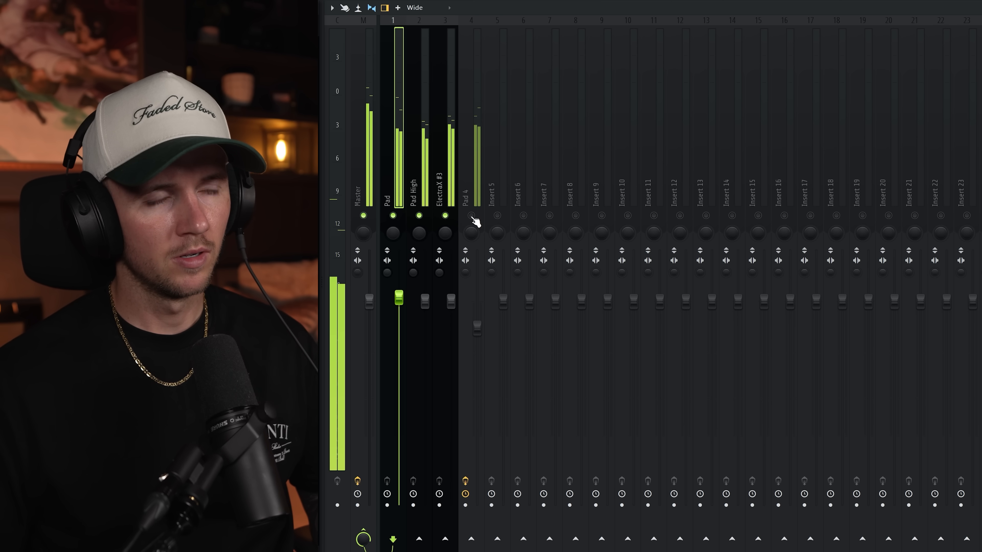
click(476, 177)
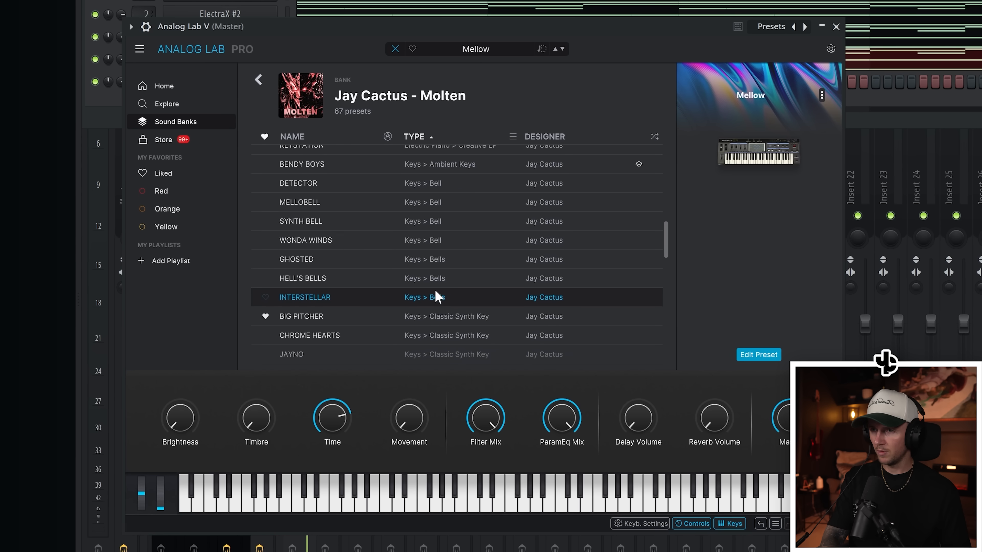
click(436, 294)
click(453, 280)
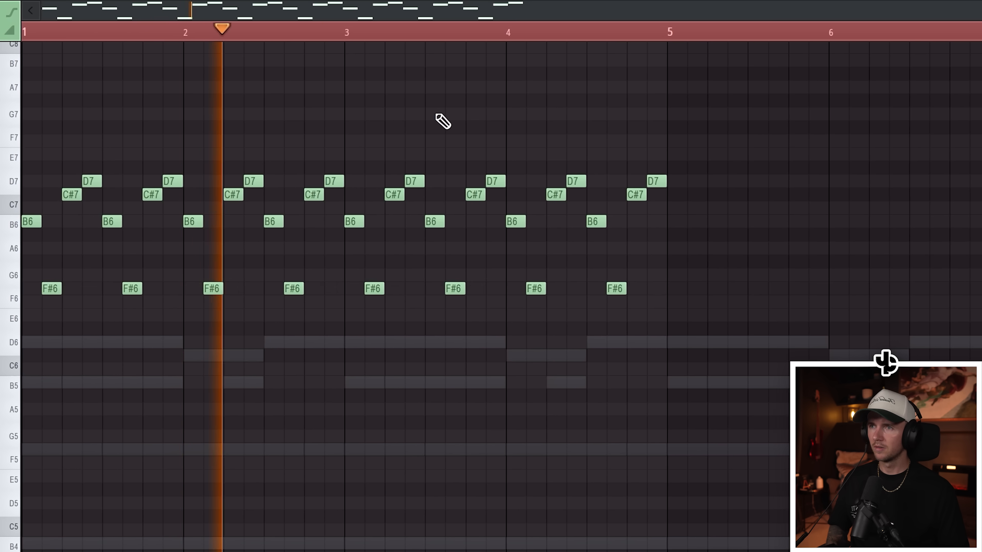
drag(928, 41, 636, 37)
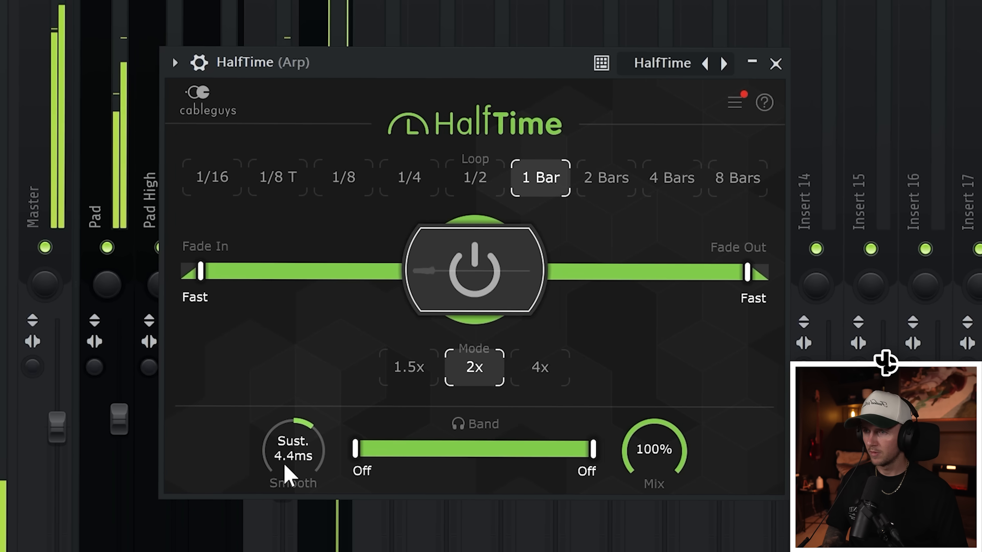
- Set the HalfTime loop length on the Arp mixer track to 1/2
scroll(284, 466, up, 5)
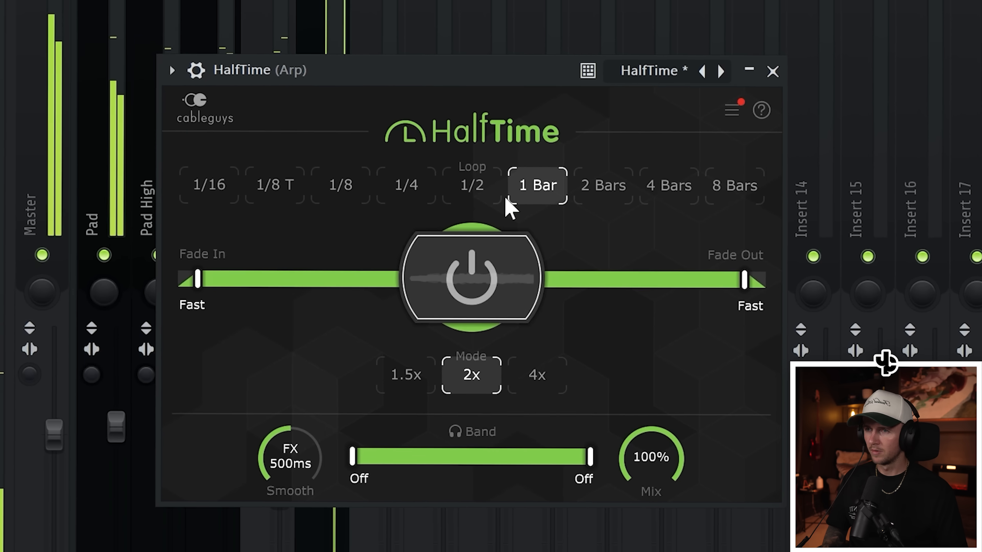
click(464, 175)
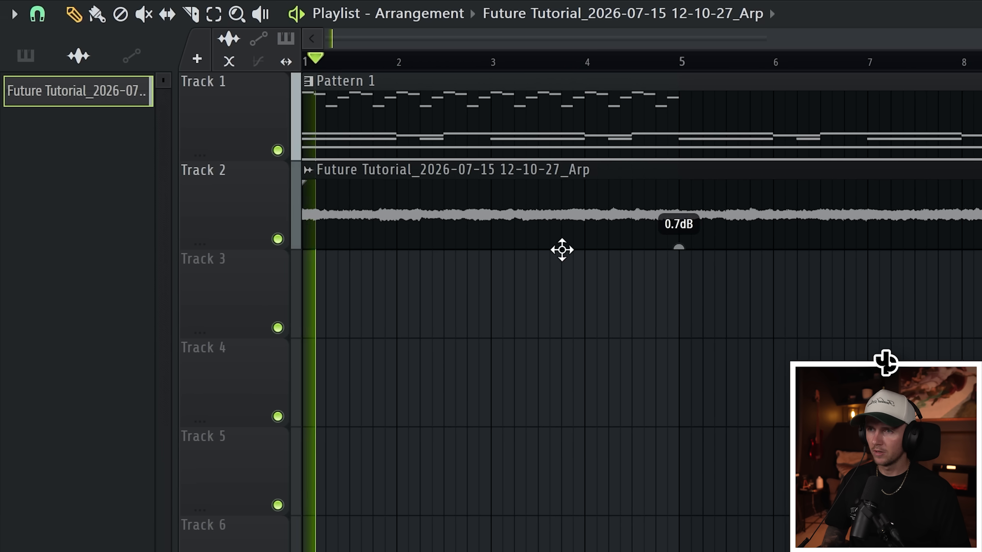
- Solo the recorded Arp clip's playlist track to audition it, and turn all the tracks back on
drag(678, 246, 627, 246)
right_click(226, 239)
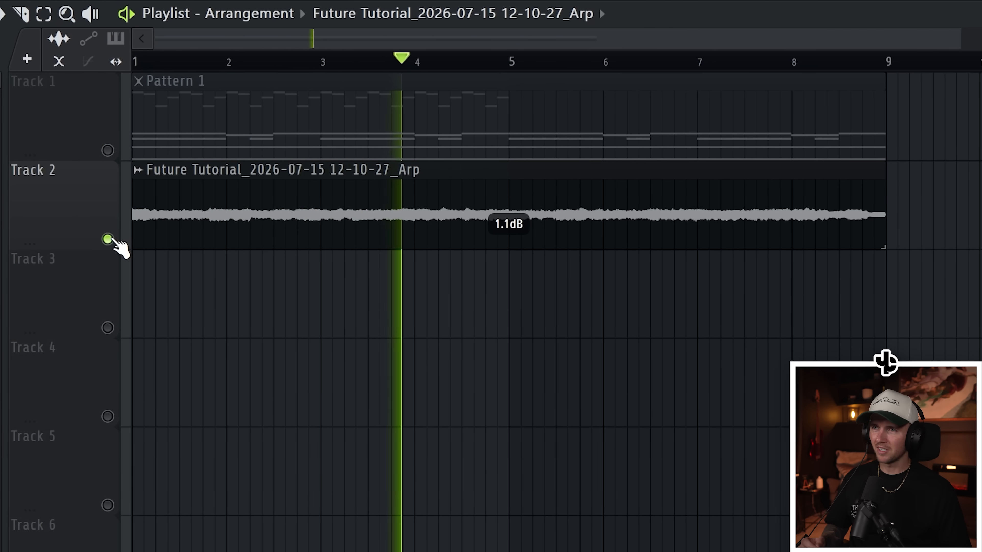
right_click(91, 240)
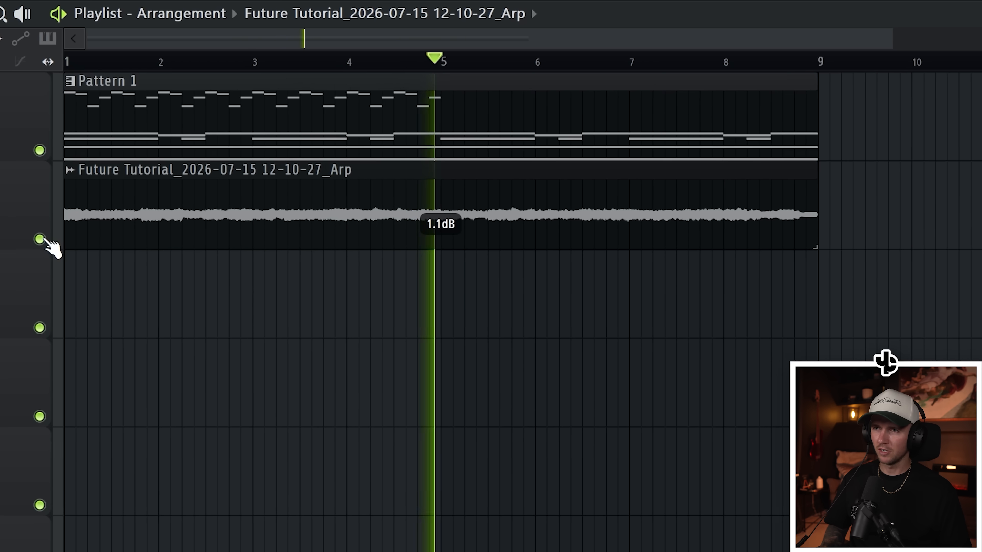
- Rename the recorded audio clip on Track 2 as Arp
click(53, 171)
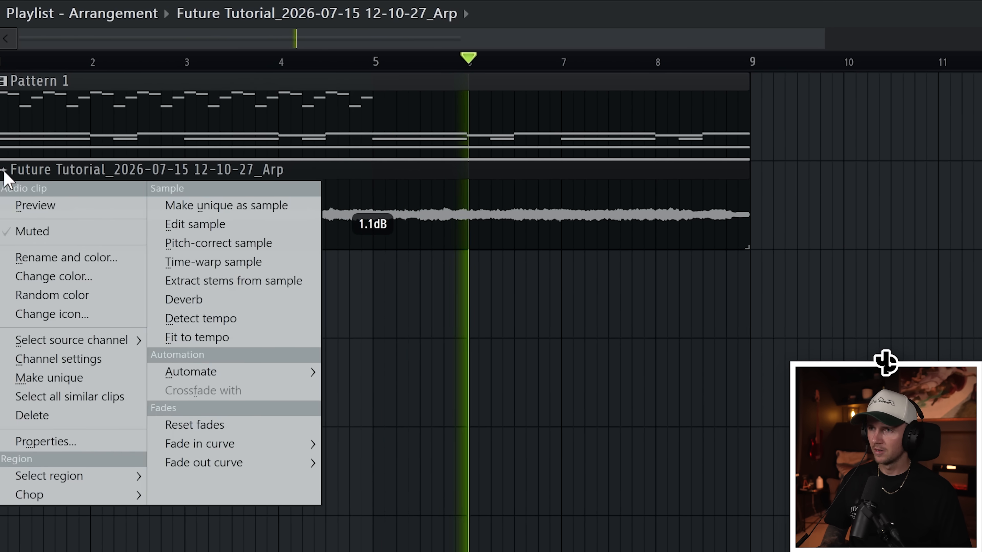
click(56, 264)
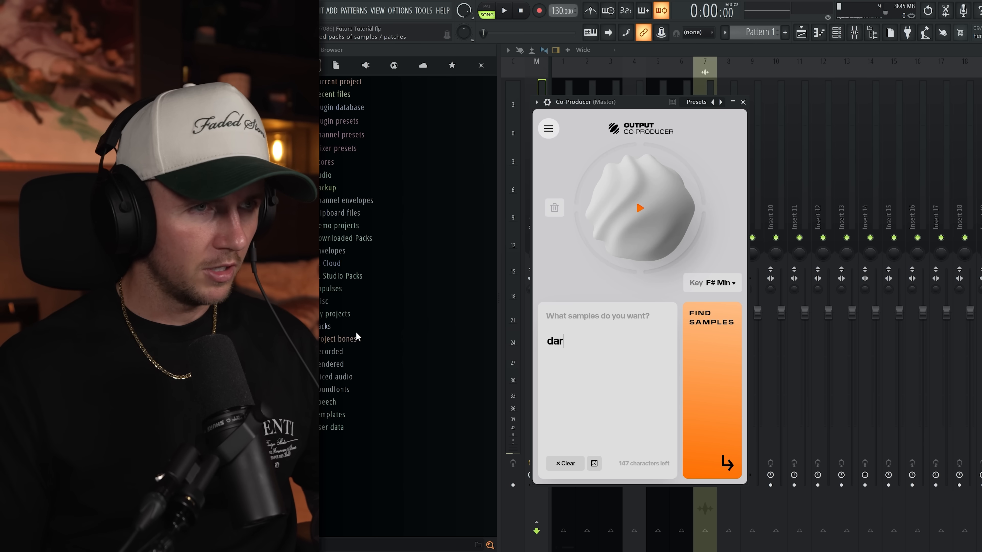
- Search Co-Producer for "dark analog synth lead" samples and preview the first Somber Ondes Martenot Melody 01 sample
text(k analog )
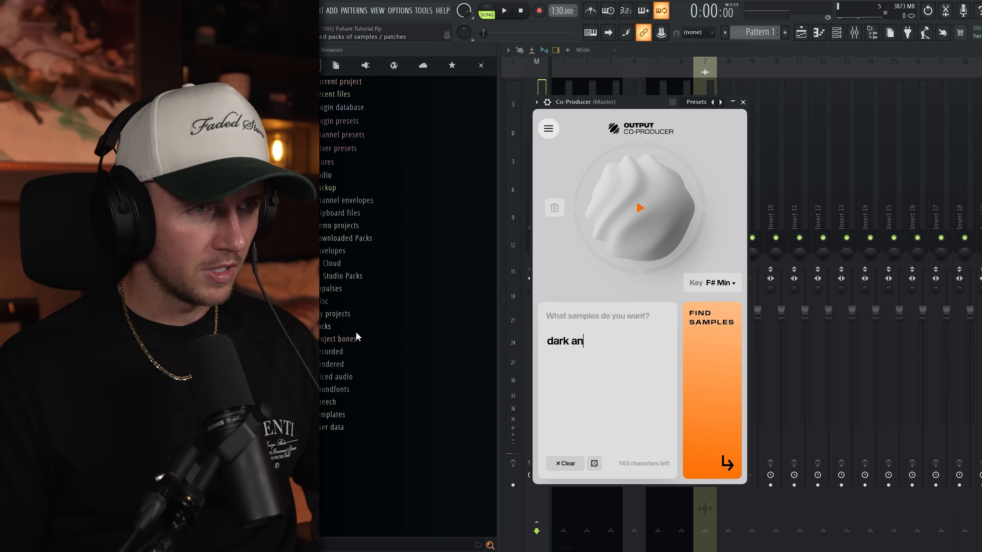
text(synth lead)
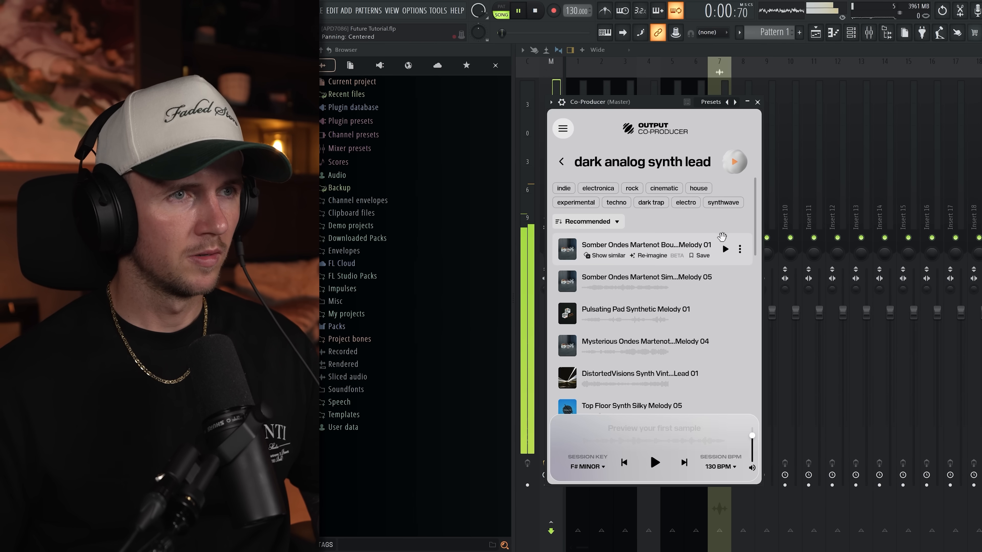
click(724, 249)
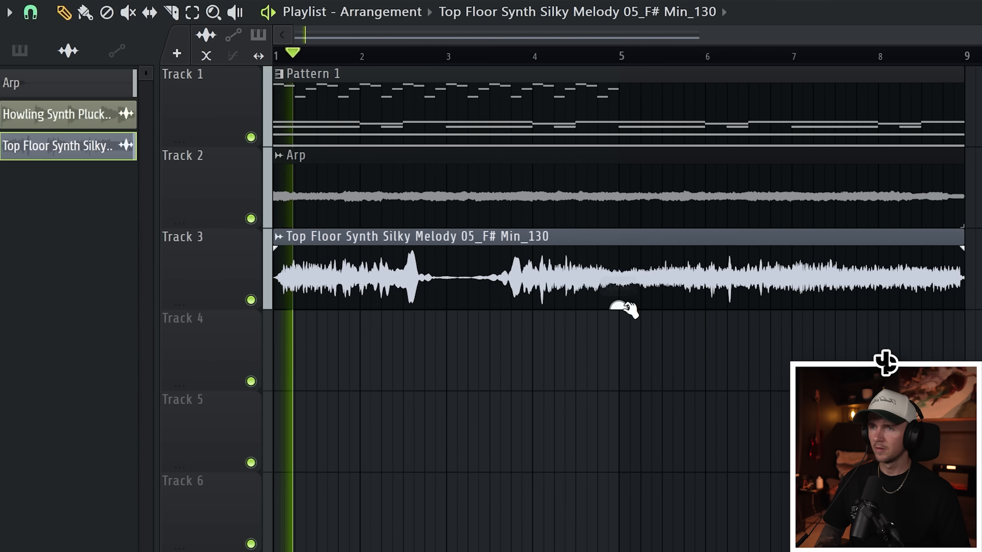
- Lower the Top Floor Synth Silky Melody 05 clip on Track 3 to -8.9 dB and cut off everything after bar 5
drag(594, 306, 594, 321)
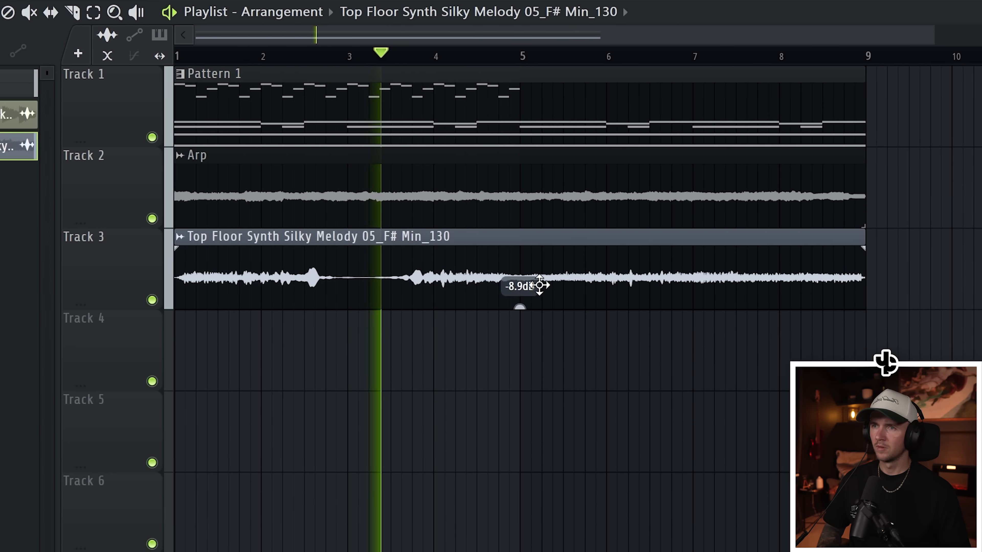
key(c)
click(548, 281)
key(p)
right_click(522, 281)
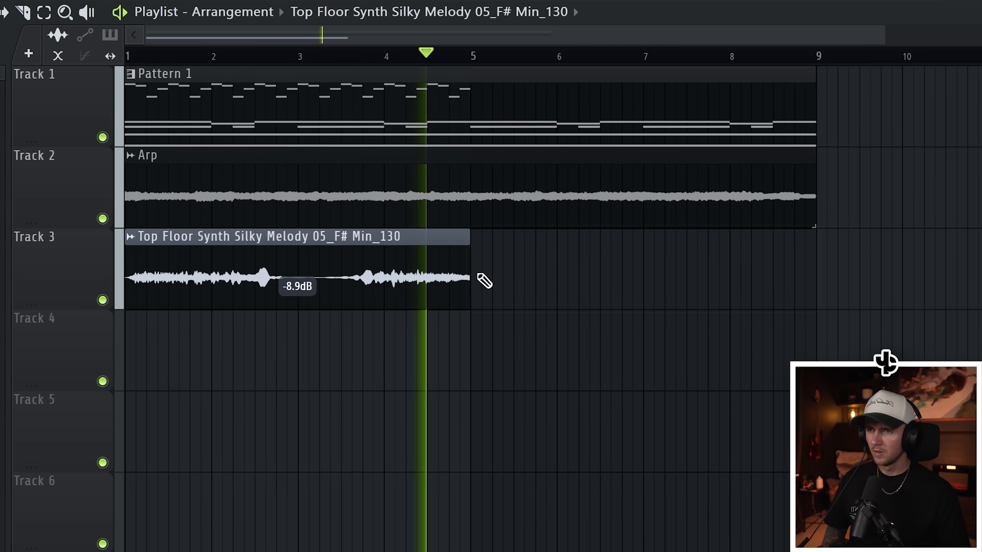
- Place a copy of the shortened Top Floor Synth Silky Melody 05 clip at bar 5 of Track 3
click(508, 275)
right_click(540, 382)
right_click(462, 389)
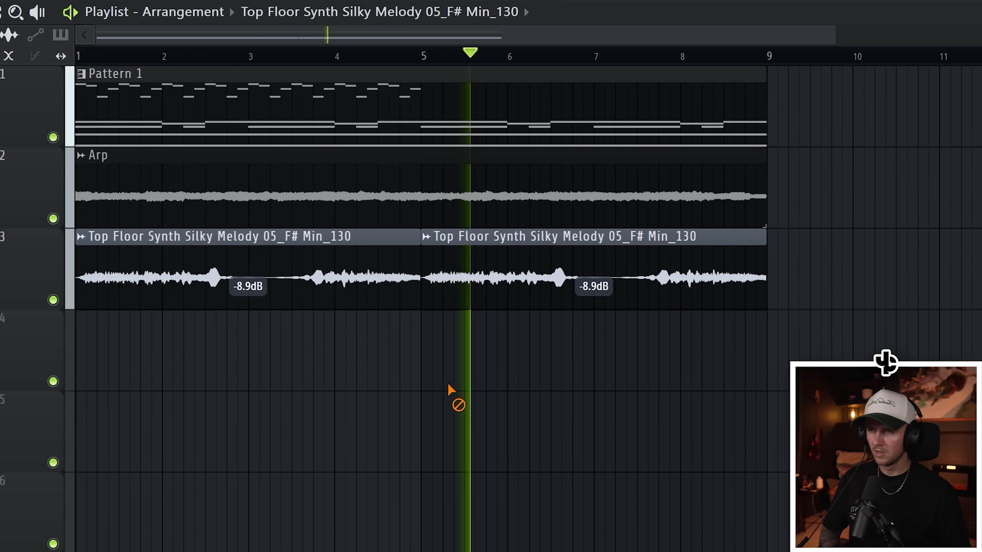
scroll(474, 370, down, 1)
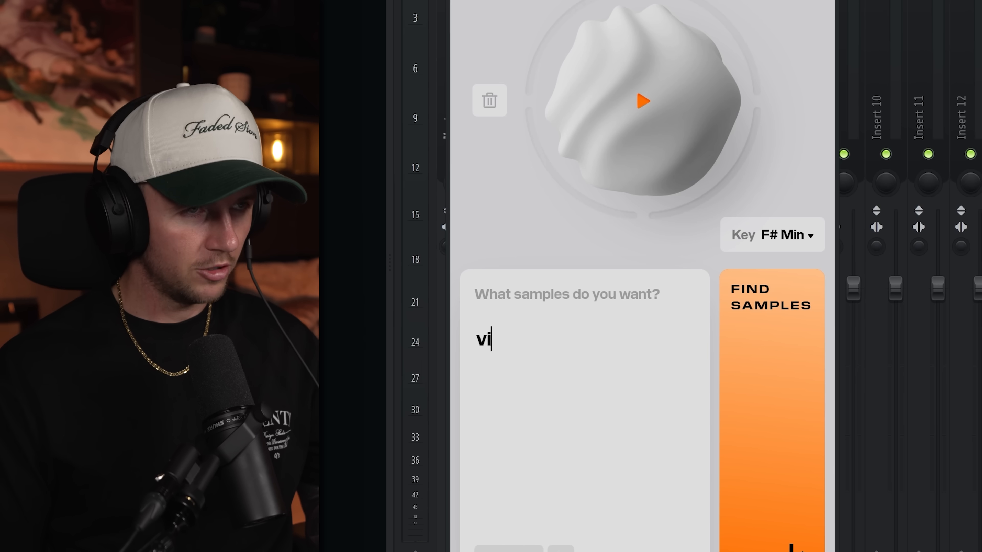
- Search Co-Producer for "vintage synth arp" samples and place the Sweet Angel Arp Arp Chord 01 clip on Track 4 at bars 1 and 5
text(ntage synth arp)
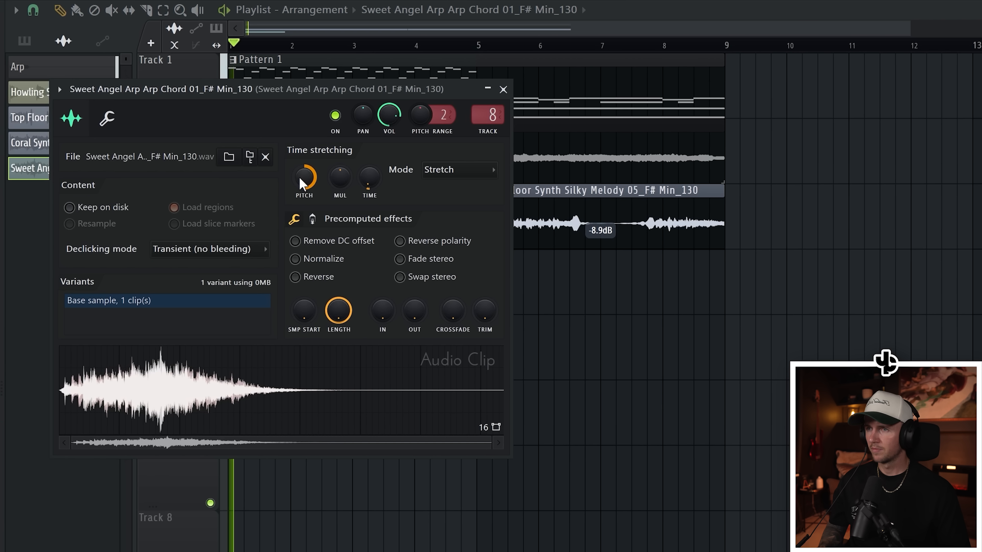
right_click(713, 377)
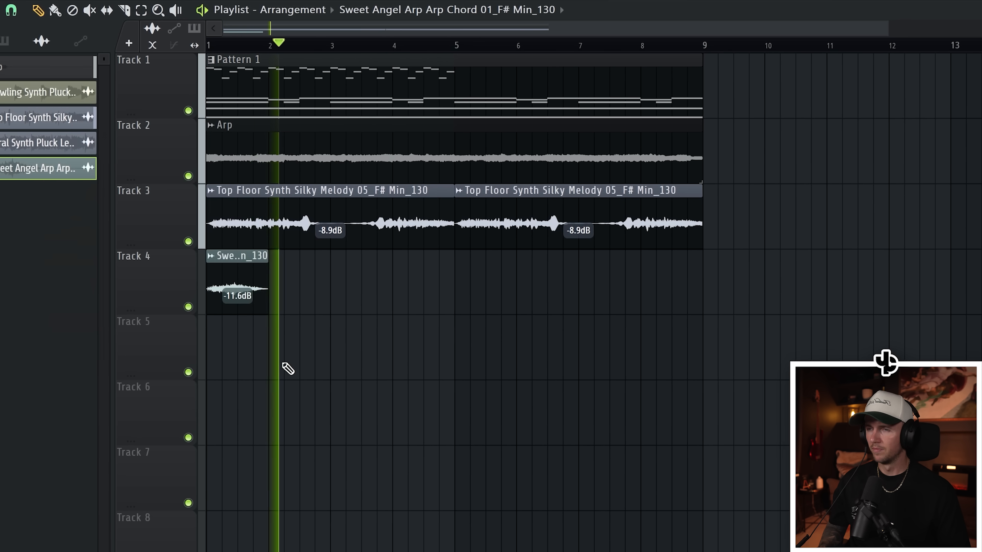
click(460, 284)
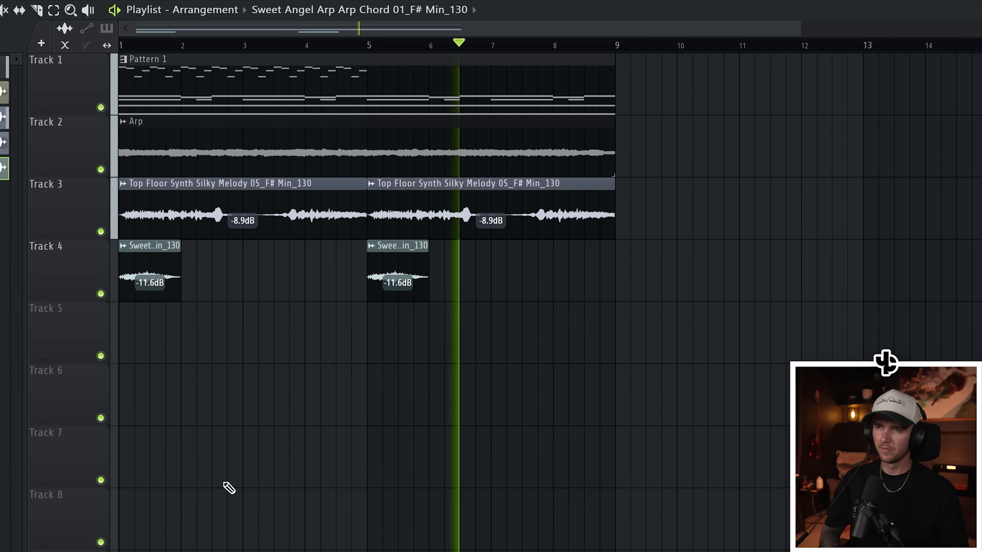
- Split the Arp clip on Track 2 at bar 5 and apply a full-length fade-in to each half
key(space)
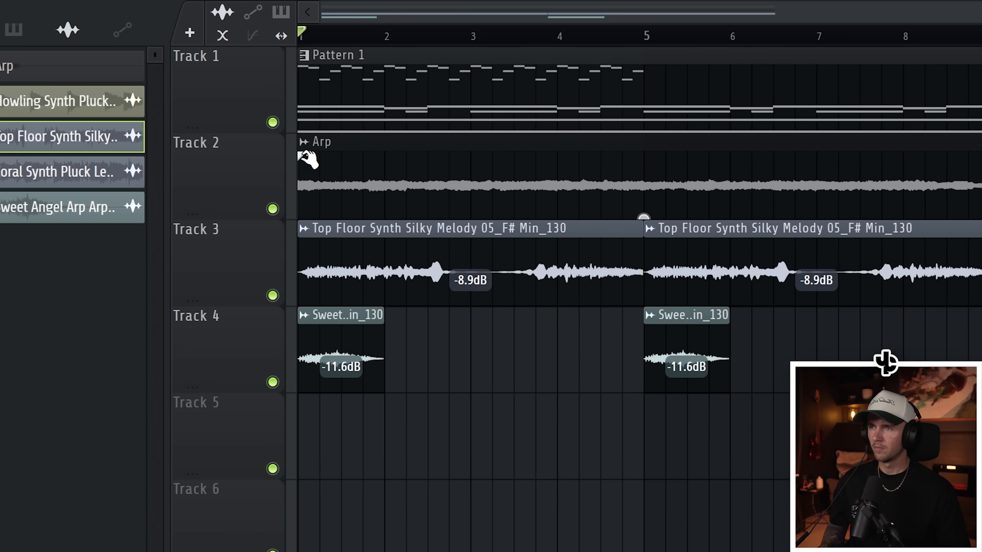
key(space)
drag(308, 158, 649, 136)
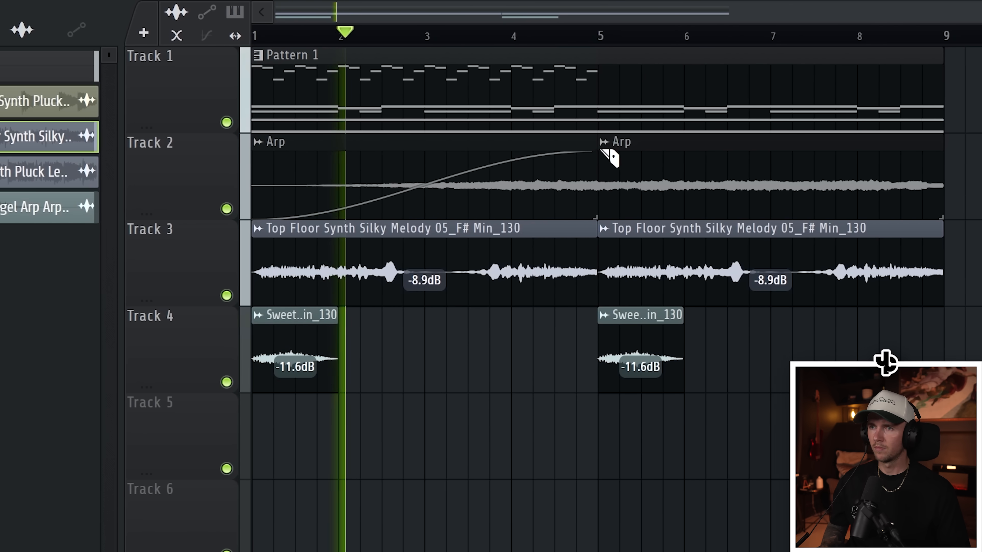
drag(892, 160, 926, 156)
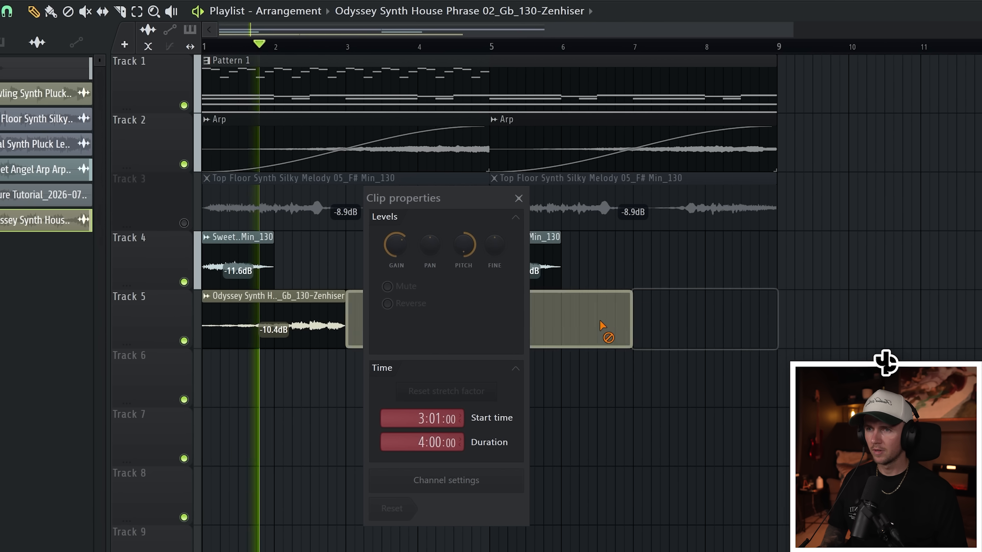
- Cut the pitched Odyssey Synth House Phrase 02 clip on Track 5 at bar 5 and delete the excess part
click(502, 199)
drag(477, 286, 485, 354)
right_click(549, 336)
right_click(597, 334)
drag(580, 335, 456, 315)
key(ctrl+d)
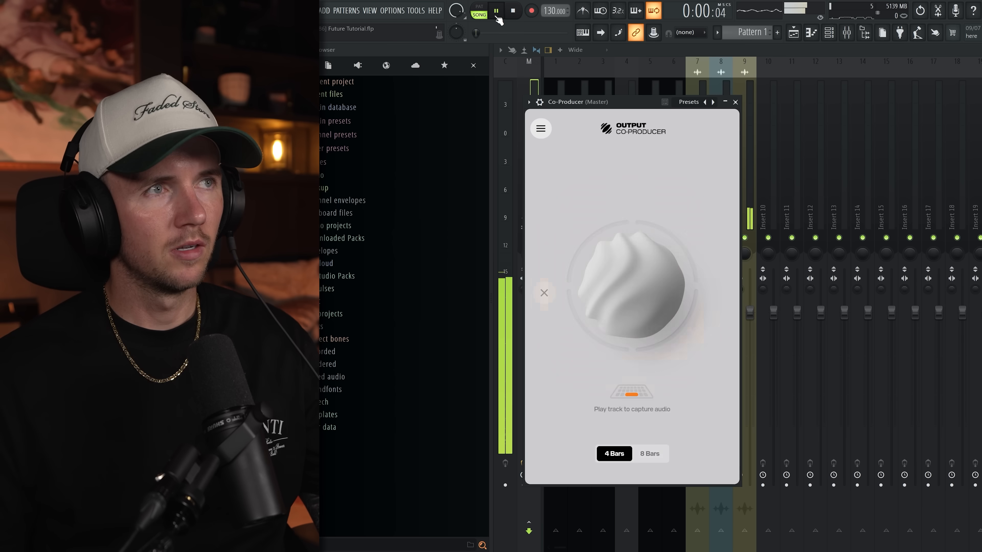
- Capture the playing mix in Co-Producer, find samples matching the captured audio, and preview Gentle Synth Arp Tonal Drone 01
click(605, 251)
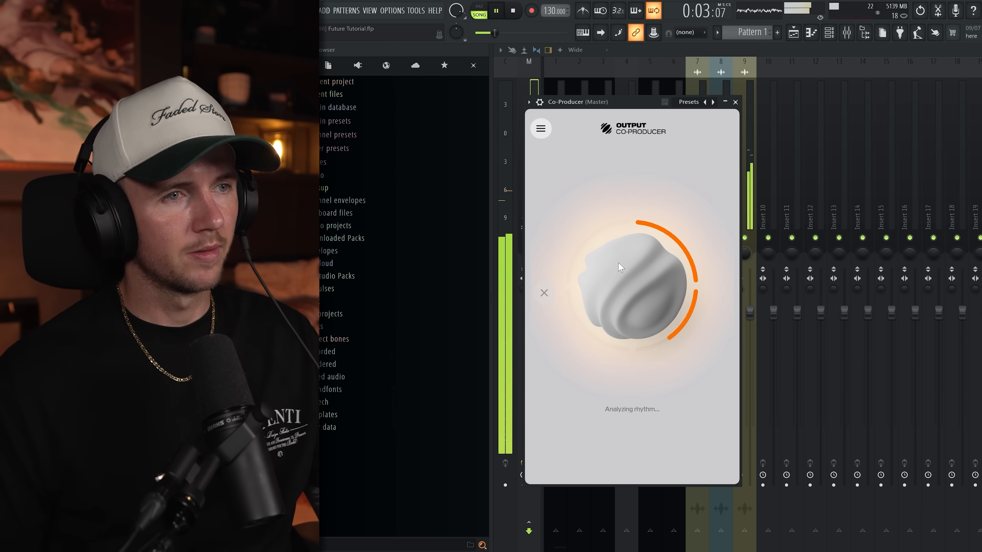
key(space)
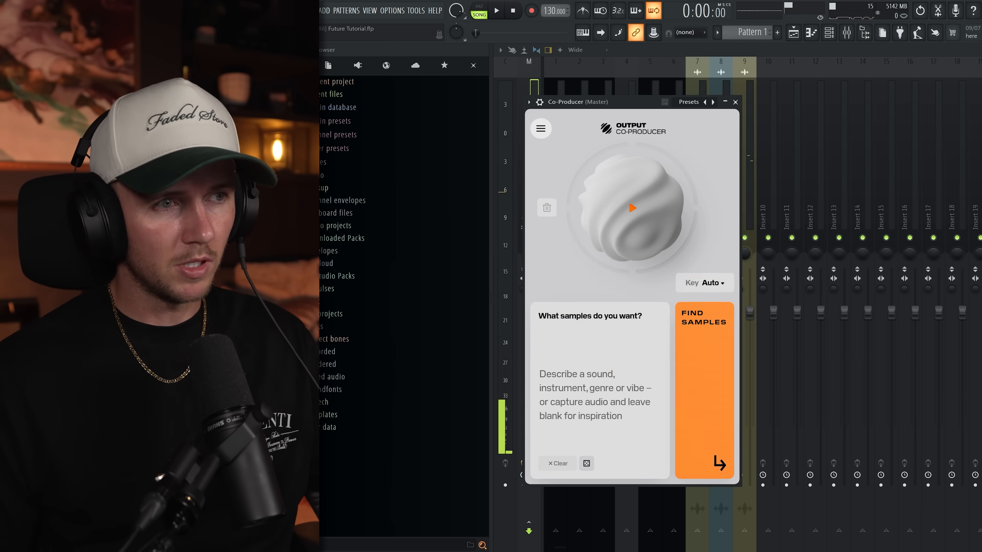
click(698, 367)
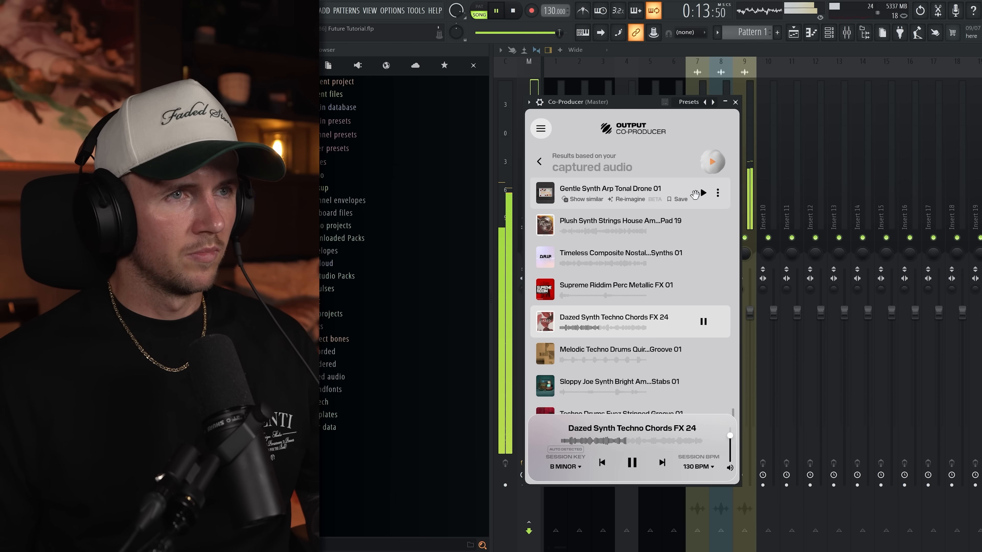
click(702, 195)
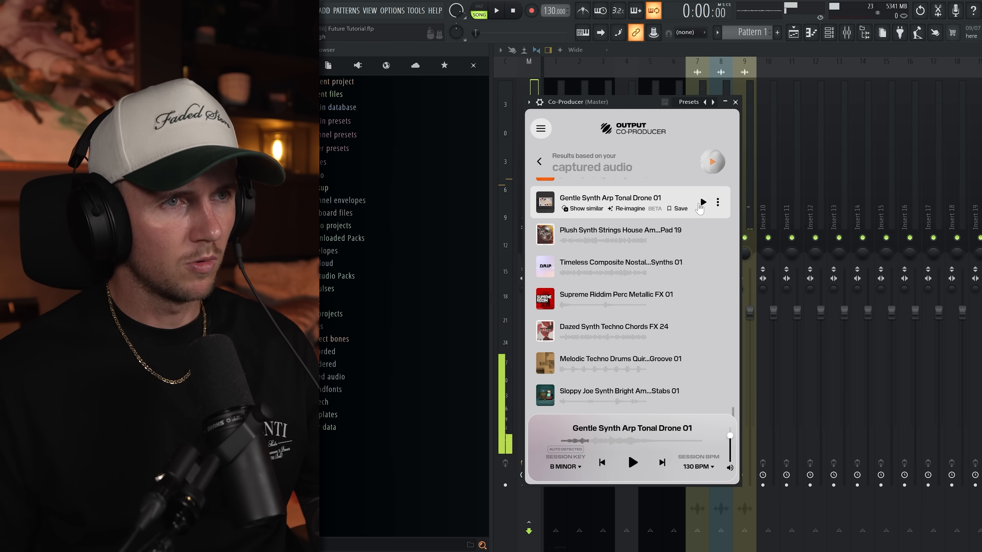
- Show samples similar to Gentle Synth Arp Tonal Drone 01 and preview DTN Synth Deep Techno Arp FX 07 and Moon Synth Arp Melody 01
click(583, 208)
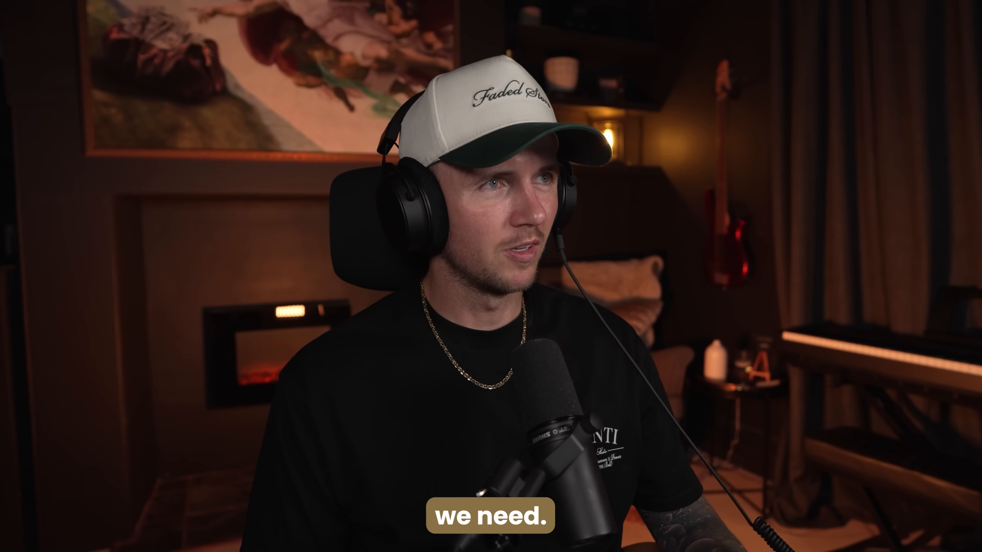
click(726, 299)
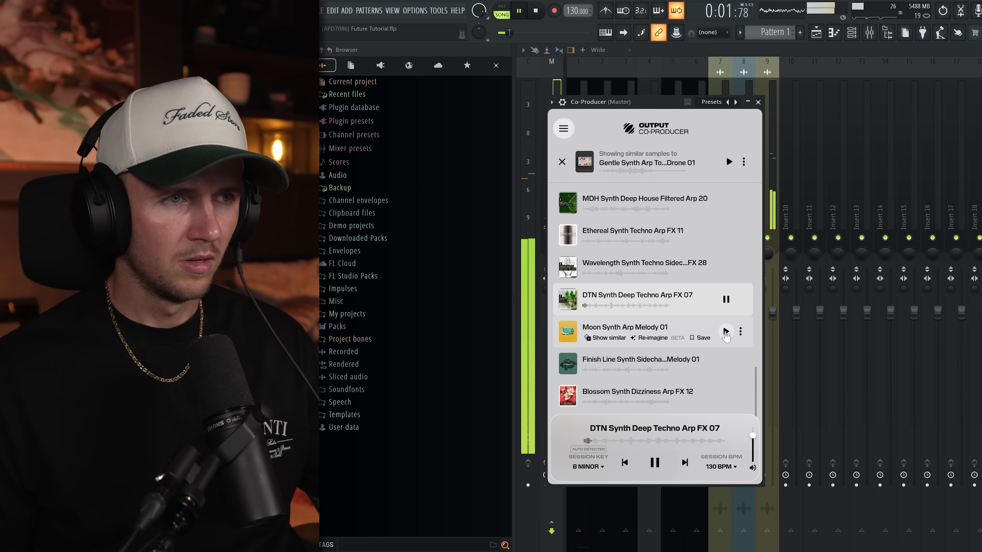
click(726, 331)
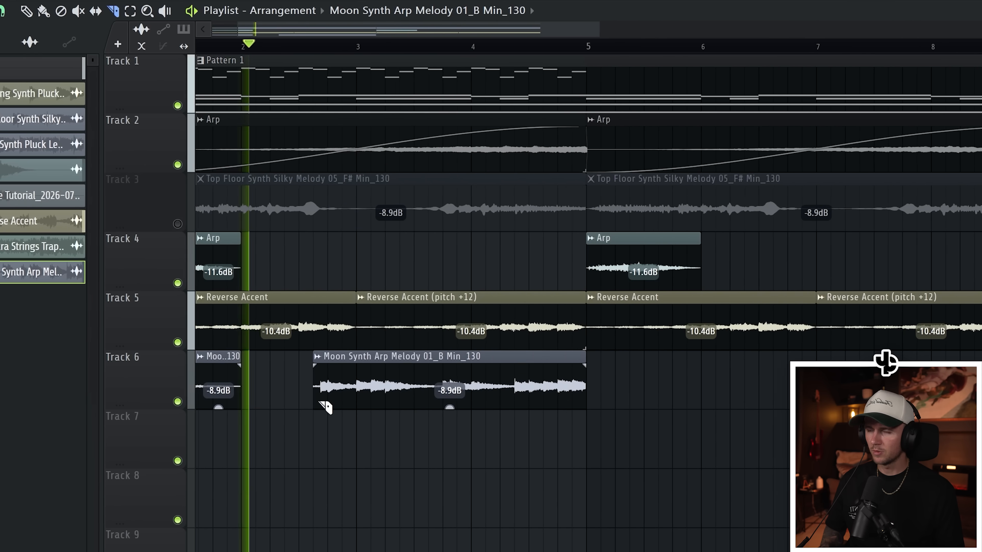
- Add a short fade-in to the longer Moon Synth Arp Melody 01 clip on Track 6 and cut a gap out of it around bar 4
drag(292, 365, 319, 373)
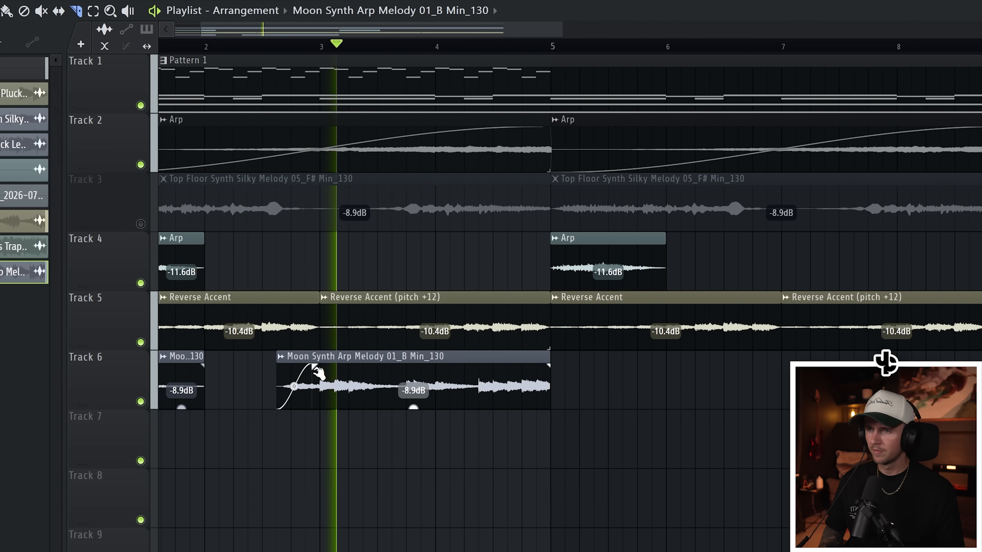
click(408, 392)
right_click(481, 392)
key(ctrl+z)
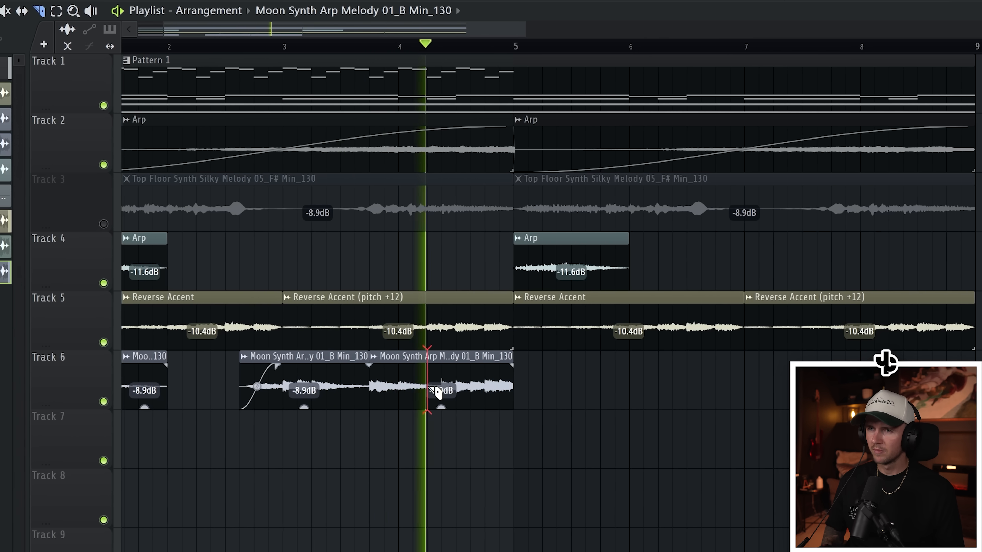
click(437, 392)
right_click(402, 386)
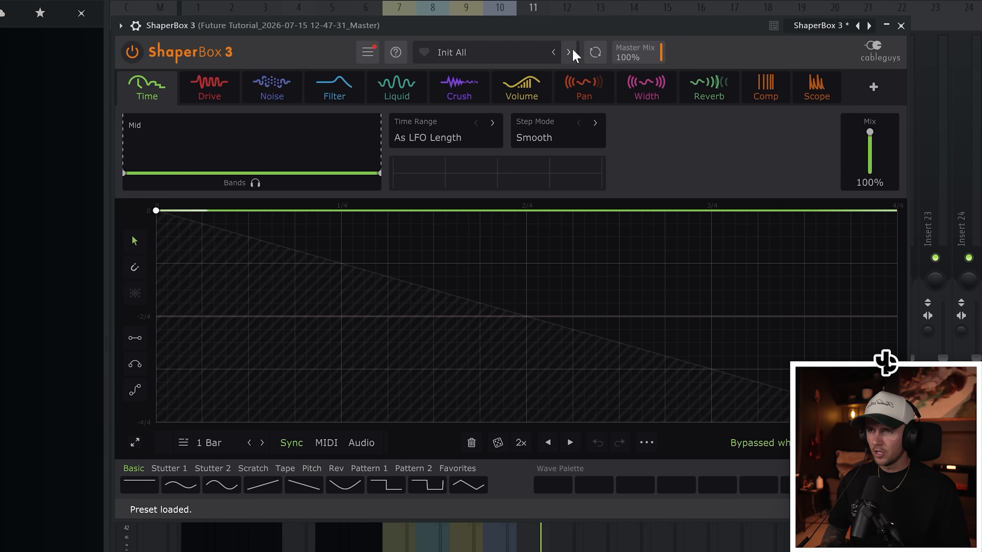
- Audition successive ShaperBox 3 presets on the resampled master recording, including Bass Ducking and Bubble Adder
click(572, 54)
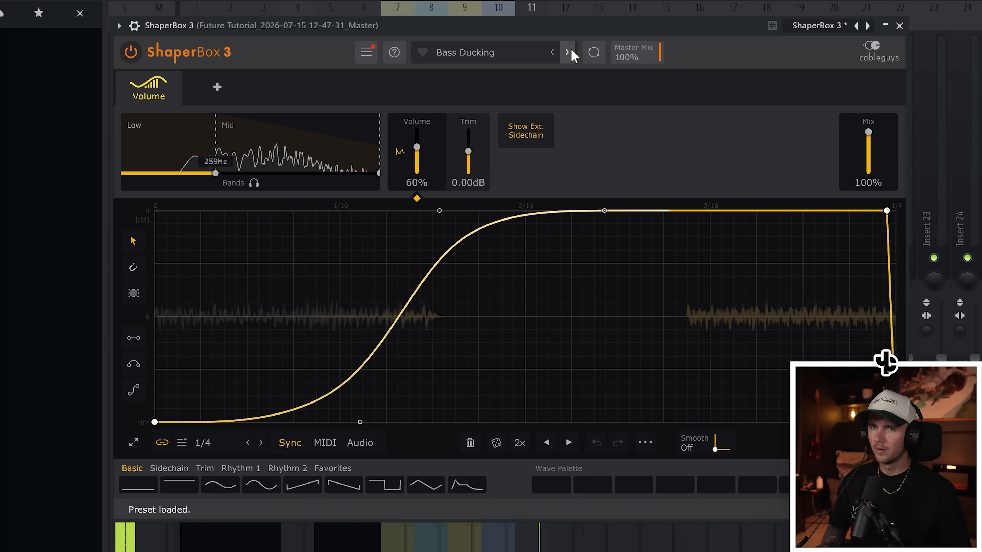
click(571, 54)
click(571, 54)
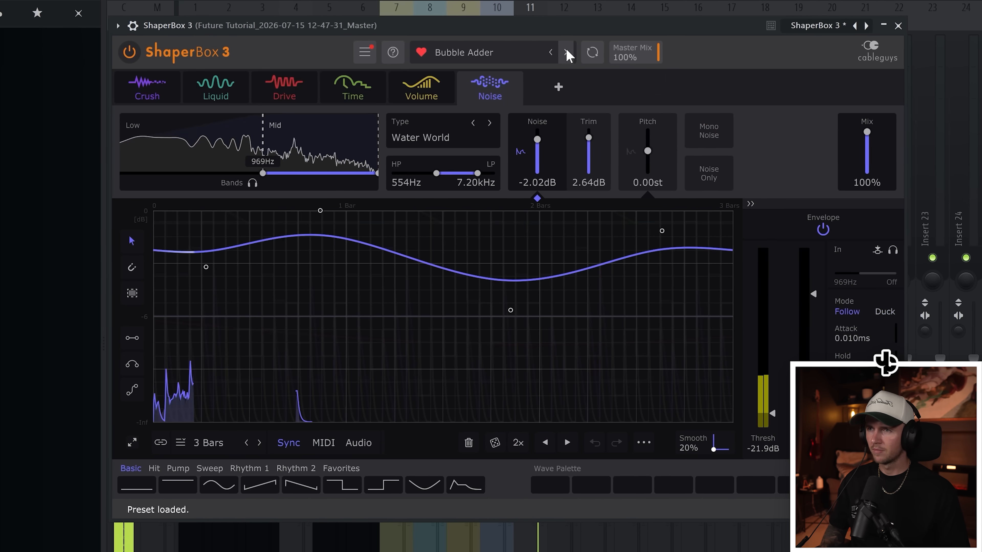
click(567, 52)
click(567, 53)
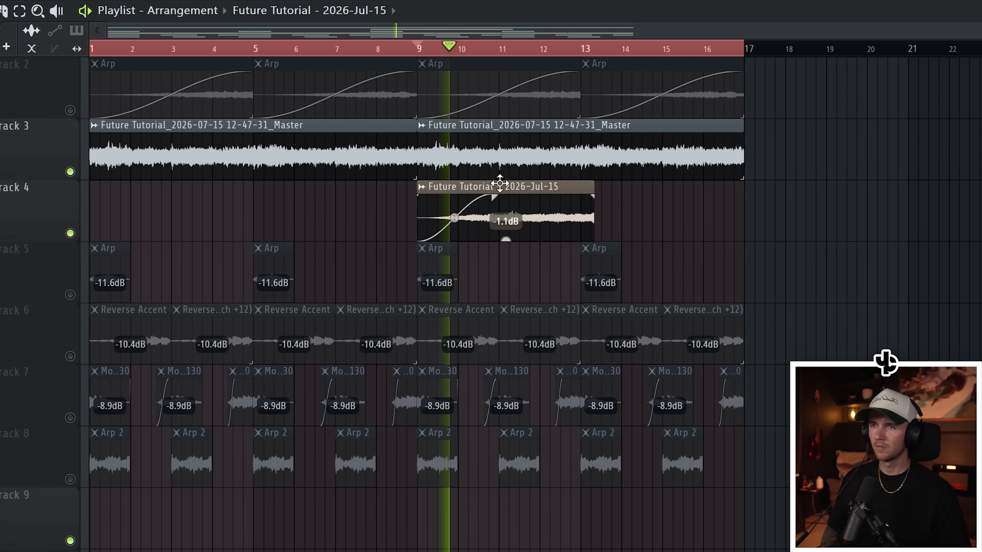
- Split the Future Tutorial - 2026-Jul-15 clip on Track 4 at bar 11, remove the excess and duplicate the remaining part
key(c)
drag(500, 184, 500, 197)
drag(565, 188, 371, 217)
right_click(572, 217)
key(ctrl+b)
right_click(937, 256)
right_click(889, 278)
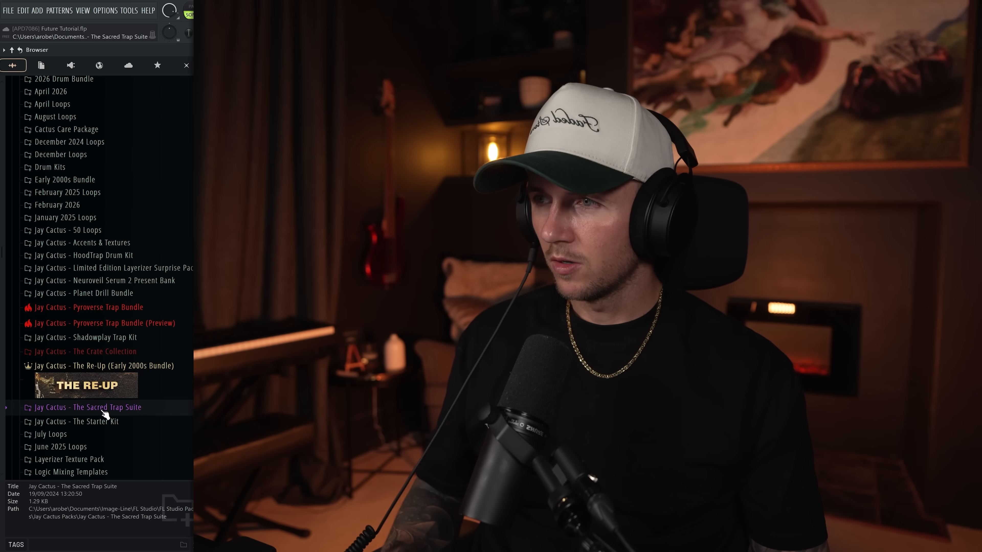
- Load the Jay Cactus - Essential Spinz 808 sample from the 808s folder and raise its precomputed fade-out
click(134, 406)
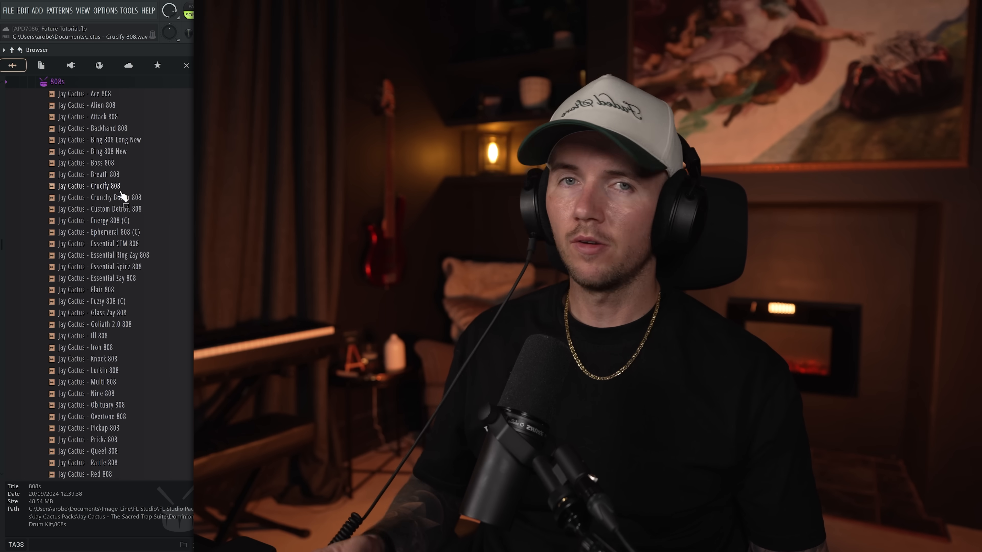
click(128, 269)
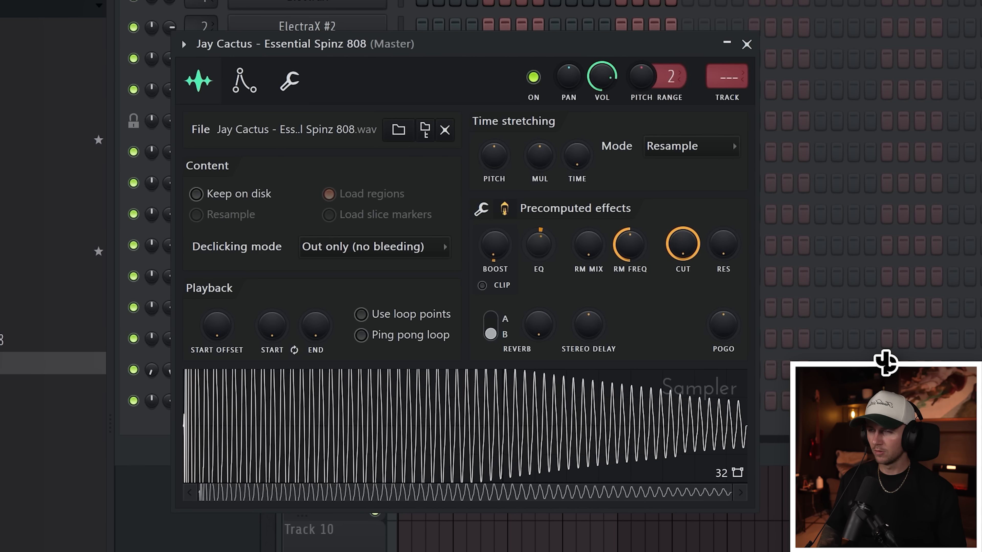
click(484, 210)
drag(635, 325, 635, 306)
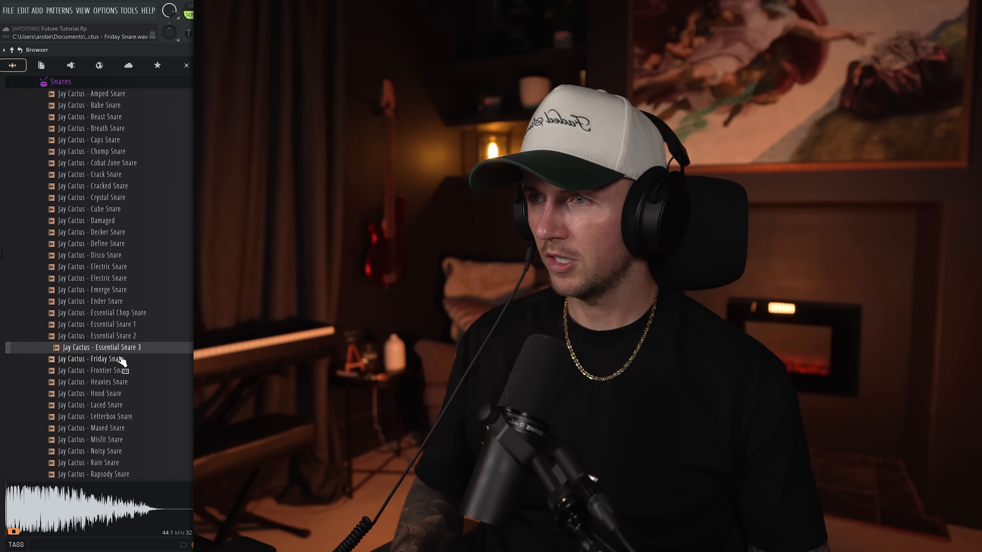
- Load Jay Cactus - Crystal Snare, place hits on steps 9, 25, 31, 41, 57 and 59, and repeat the pattern over eight bars
click(124, 336)
click(97, 197)
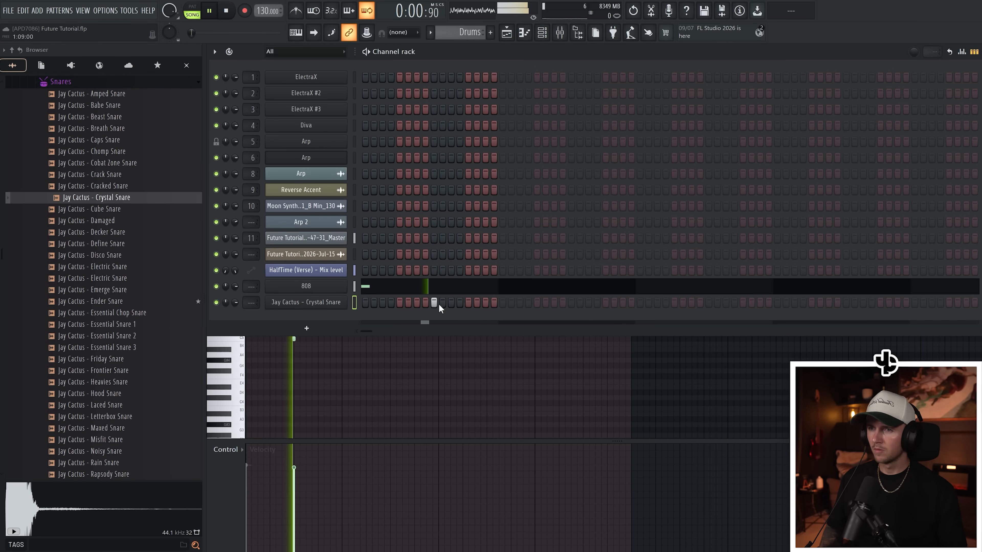
click(571, 302)
click(623, 302)
click(709, 302)
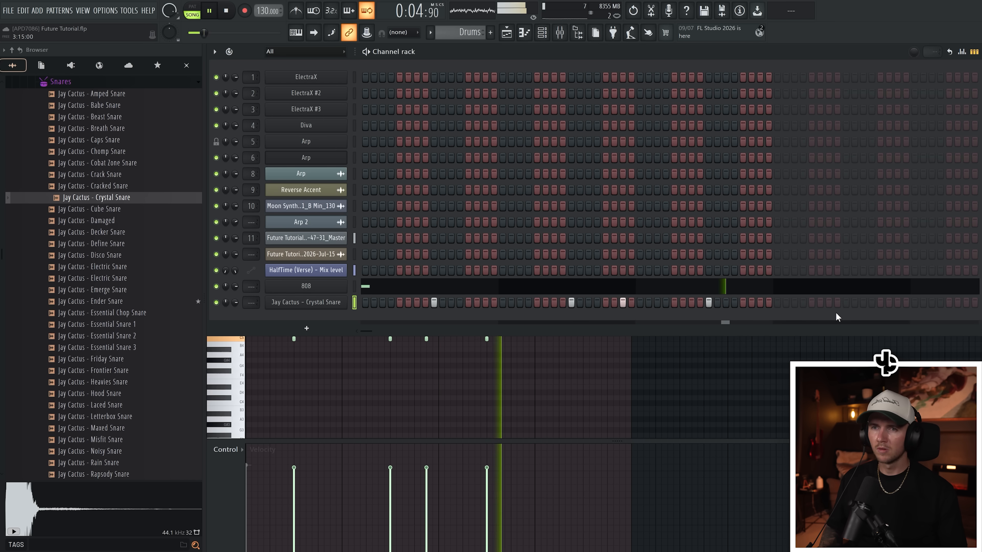
click(846, 302)
click(863, 303)
key(F6)
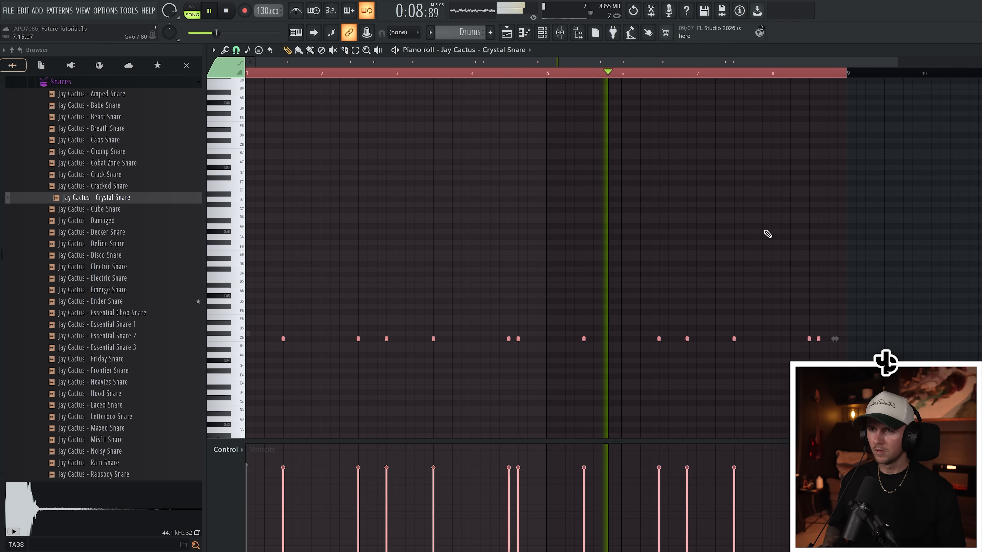
- Program C#5 notes for the 808 in bars 2 to 4, add a lower note ending bar 4, and repeat the pattern through bar 8
click(543, 32)
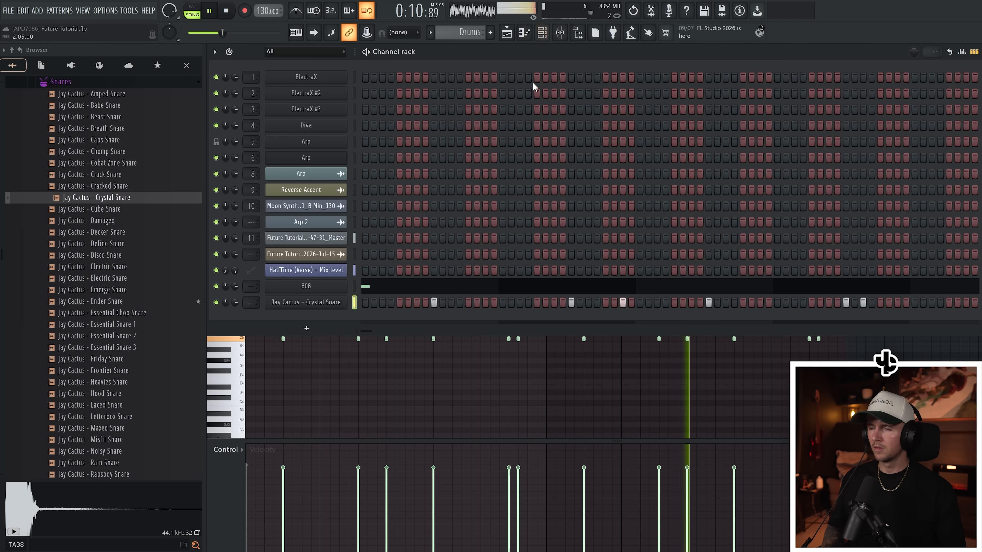
click(390, 286)
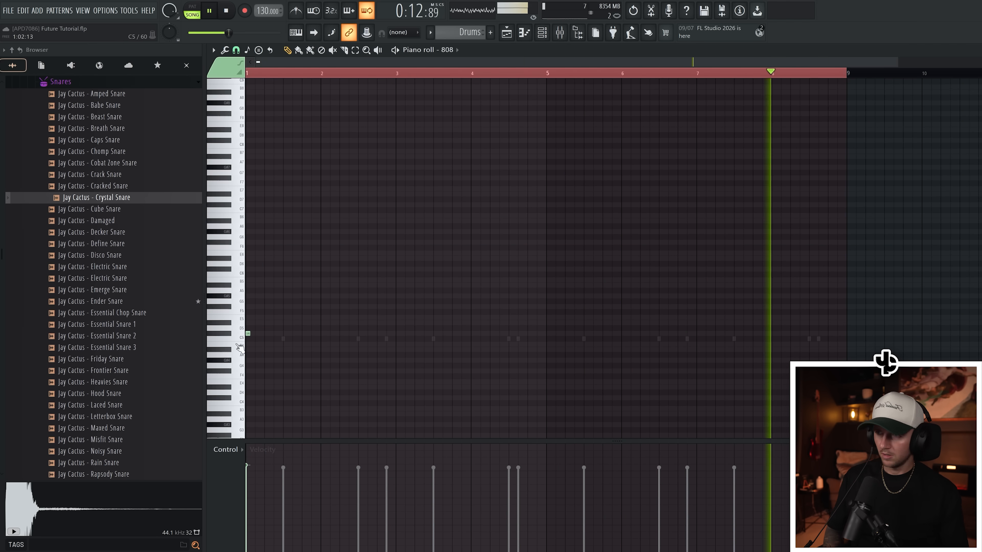
click(341, 334)
click(370, 334)
click(398, 333)
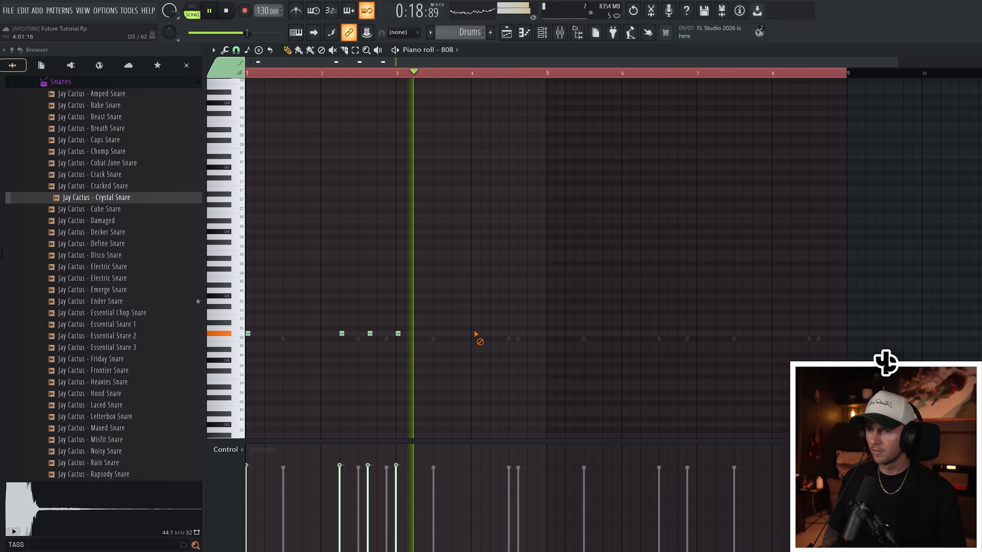
click(482, 333)
click(492, 333)
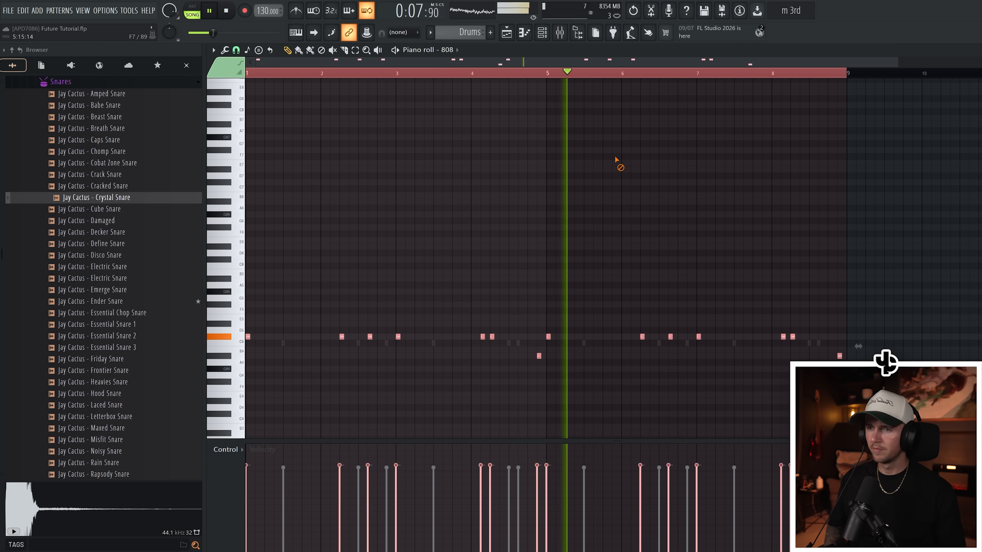
right_click(615, 159)
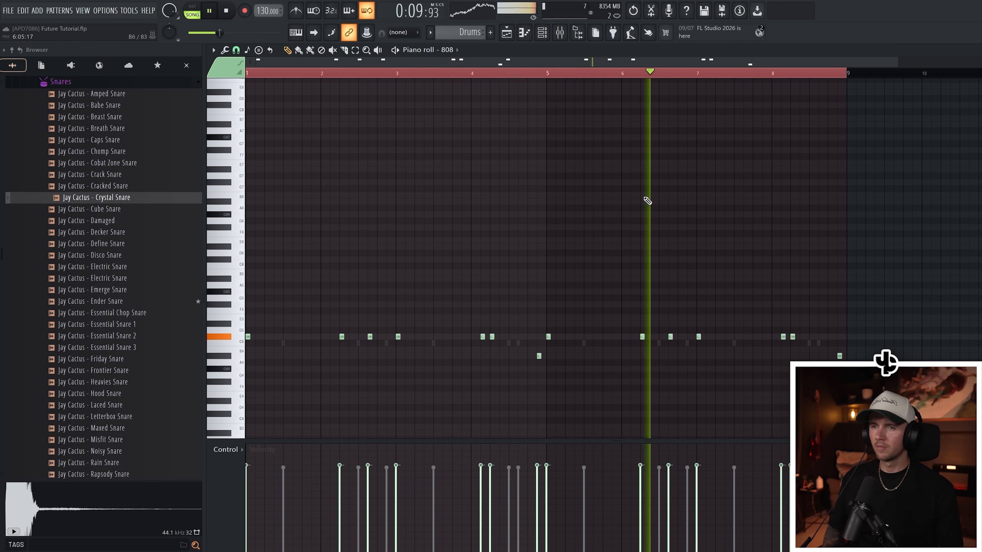
- Lower the Essential Hi-Hat roll in bar 2 to D#4 and copy the first two bars of hi-hats to bars 3 and 4
scroll(561, 208, down, 1)
scroll(541, 200, down, 2)
scroll(675, 228, up, 3)
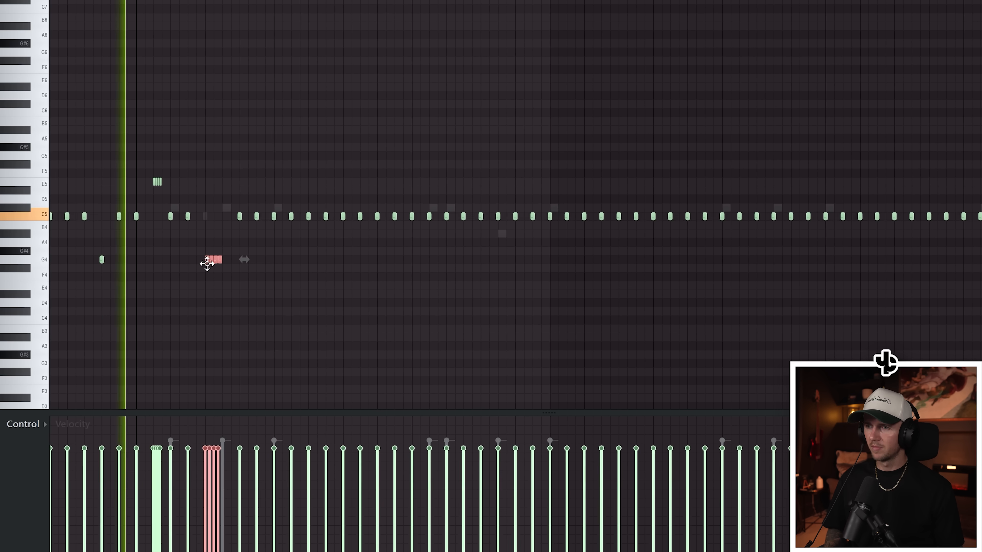
drag(211, 271, 211, 304)
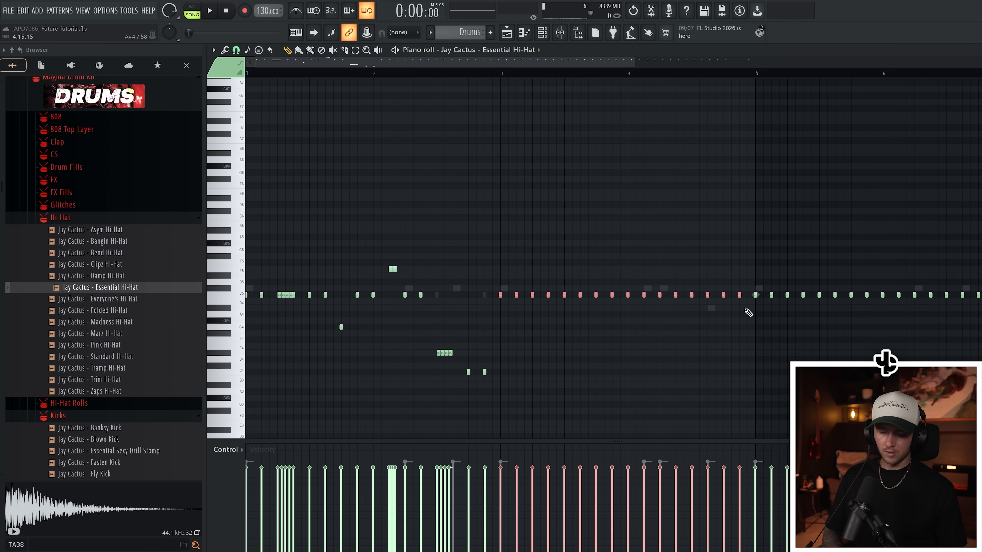
drag(533, 202, 229, 382)
drag(288, 294, 543, 293)
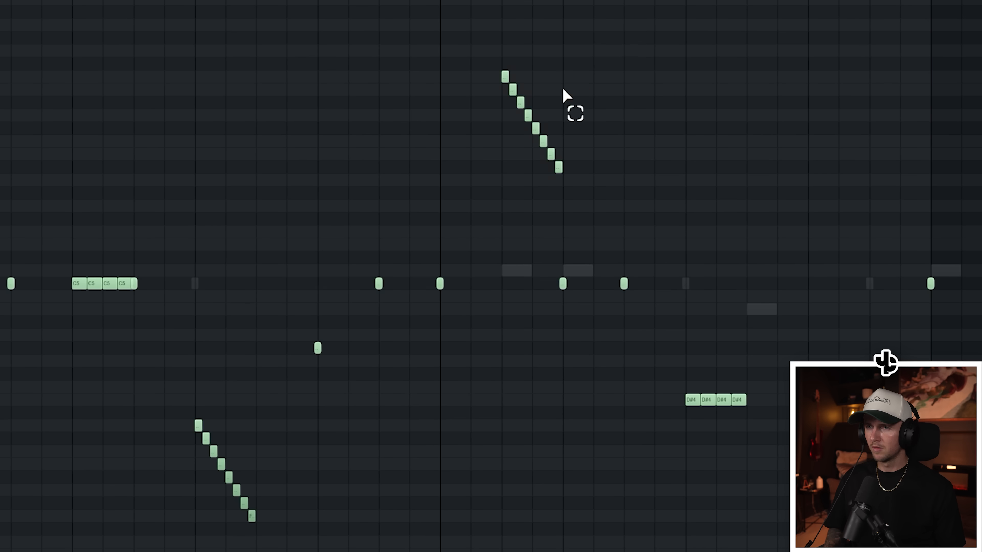
- Flip the upper descending hi-hat roll vertically and adjust the neighbouring hi-hat notes
drag(566, 99, 489, 209)
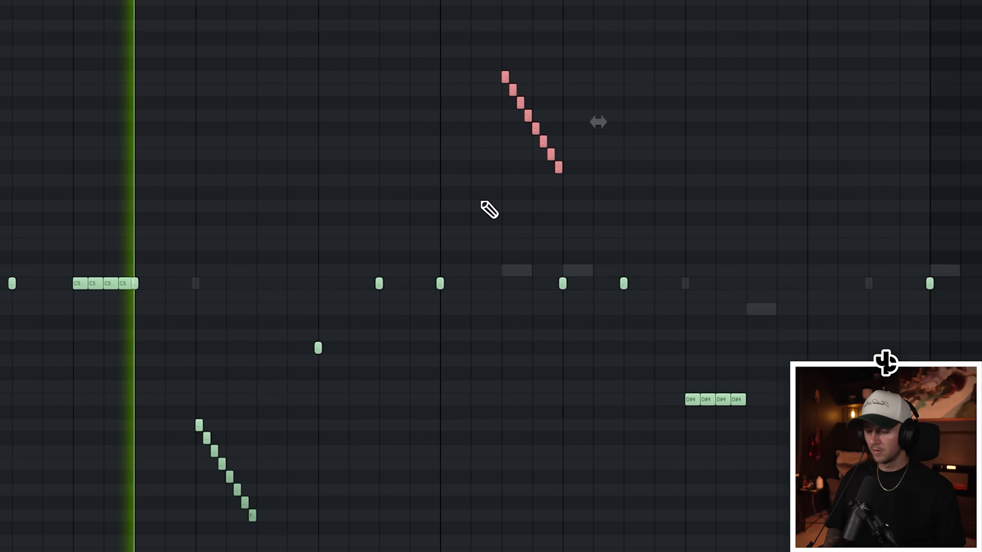
key(alt+y)
click(568, 302)
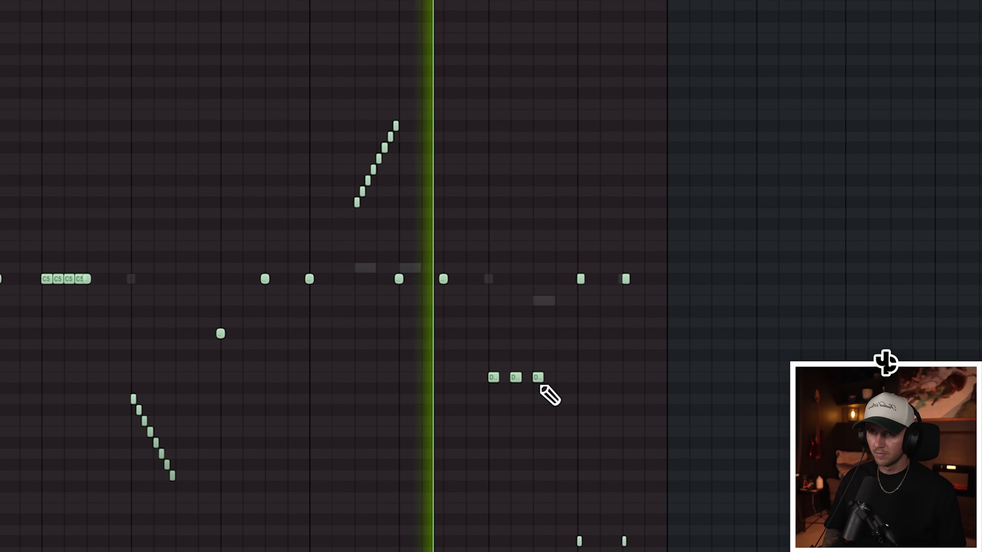
right_click(537, 378)
drag(515, 377, 537, 377)
- Audition samples in the Dominion Drum Kit's Open Hats folder, including Future, Glitch and Chirpy Open Hat
scroll(570, 263, down, 3)
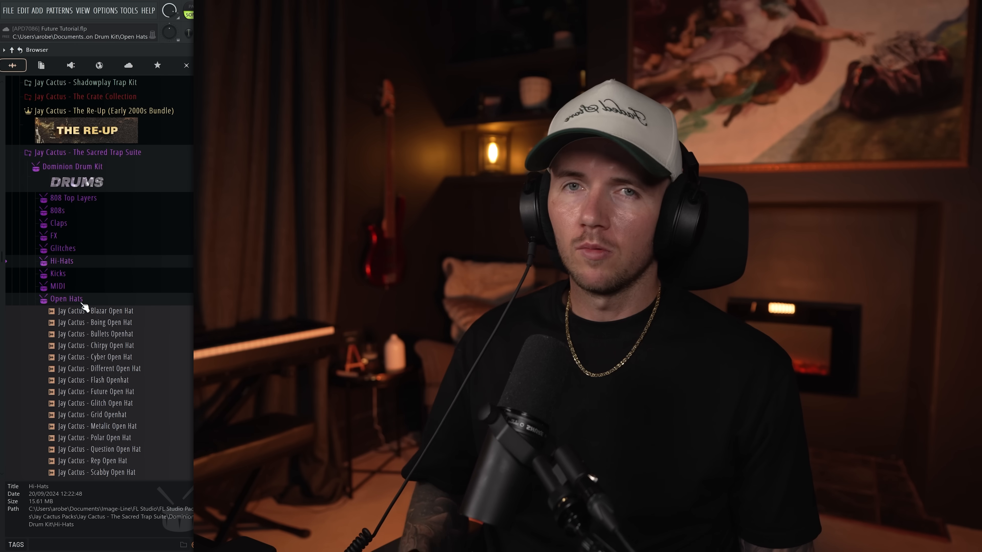
scroll(84, 307, down, 2)
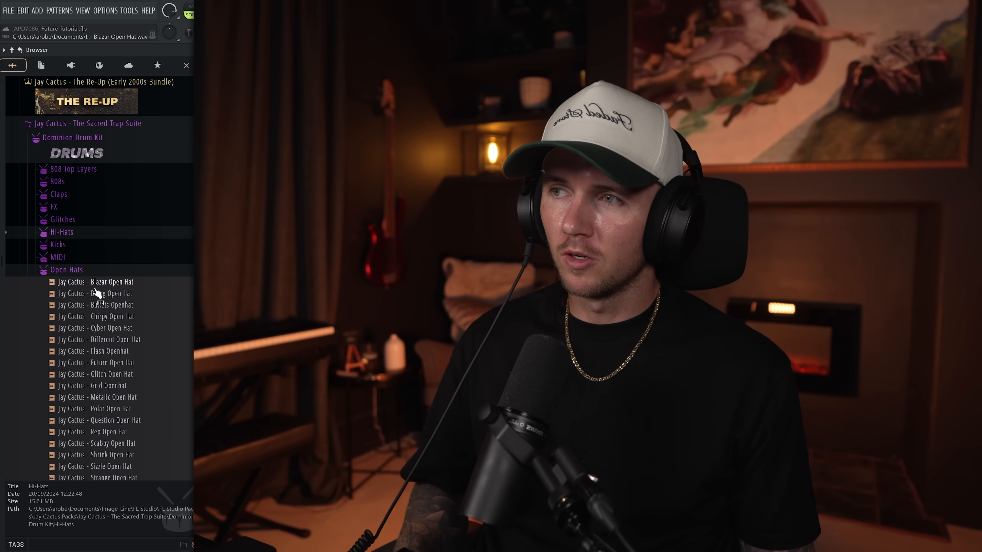
scroll(107, 350, down, 4)
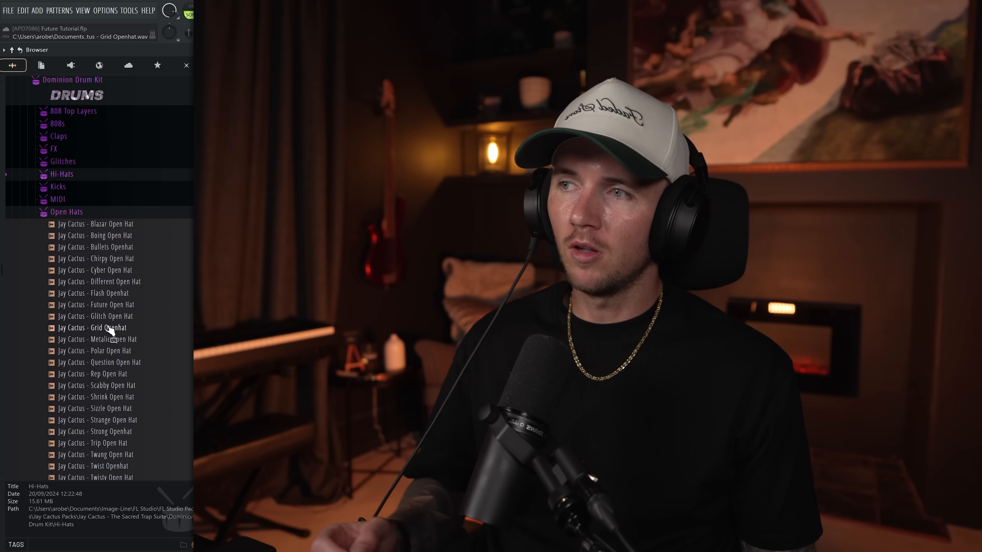
click(109, 306)
click(111, 317)
click(97, 258)
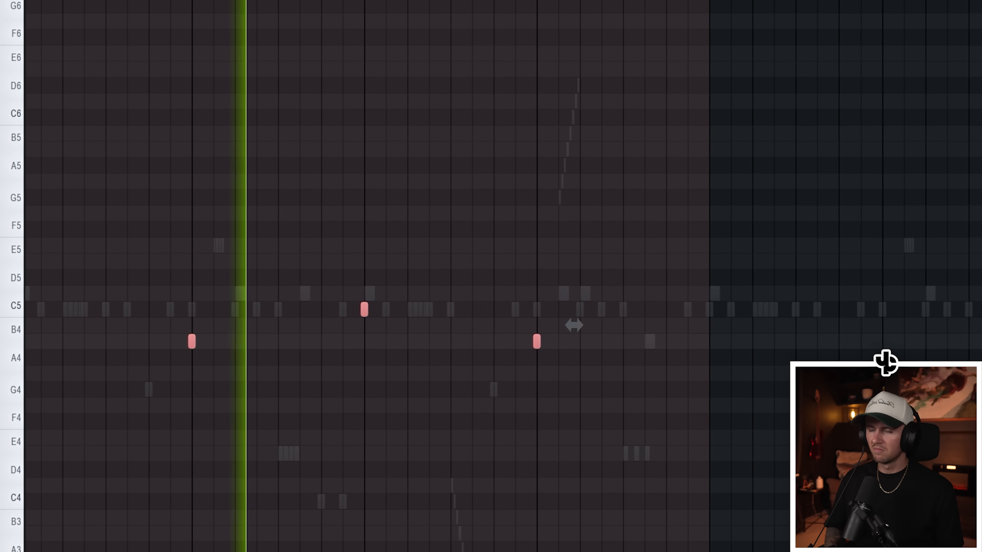
- Repeat the open-hat notes across the following bars and set Shrink Open Hat's cut group to 7 by 7
key(ctrl+d)
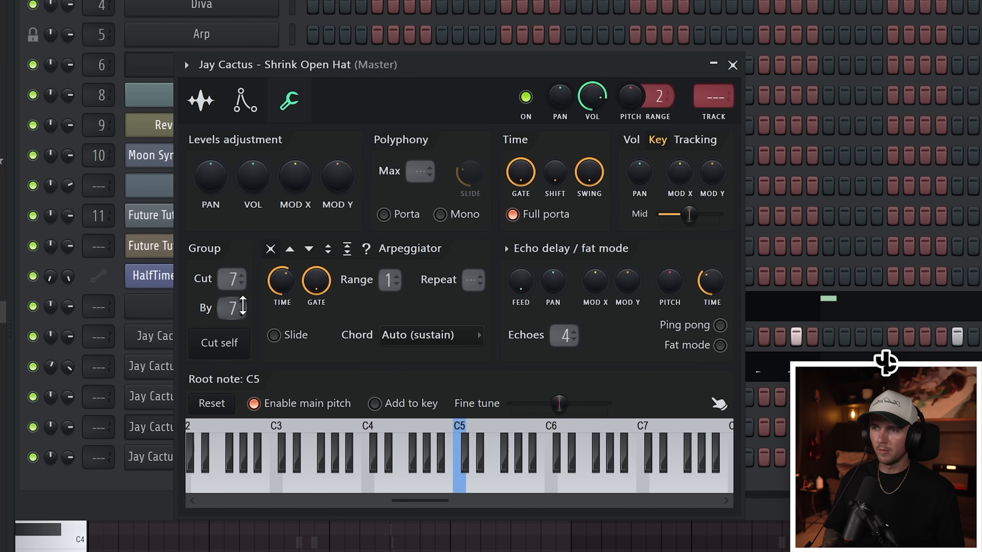
click(734, 65)
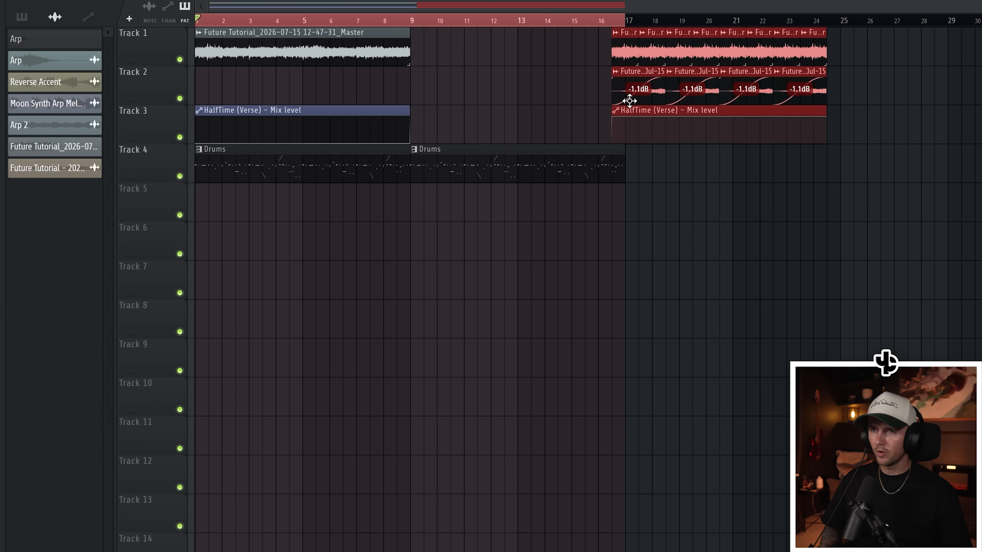
- Vary the 808 notes in bars 9 to 12 by adding higher G#5 and C#6 hits among the C#5 notes
drag(629, 101, 643, 101)
drag(433, 136, 461, 22)
right_click(680, 273)
drag(492, 166, 248, 168)
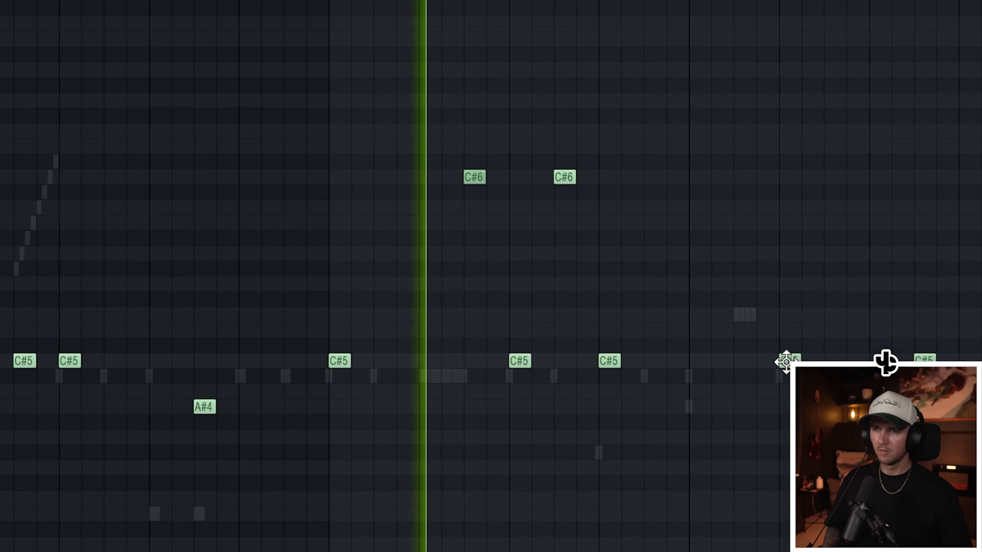
scroll(575, 411, down, 3)
scroll(618, 402, up, 5)
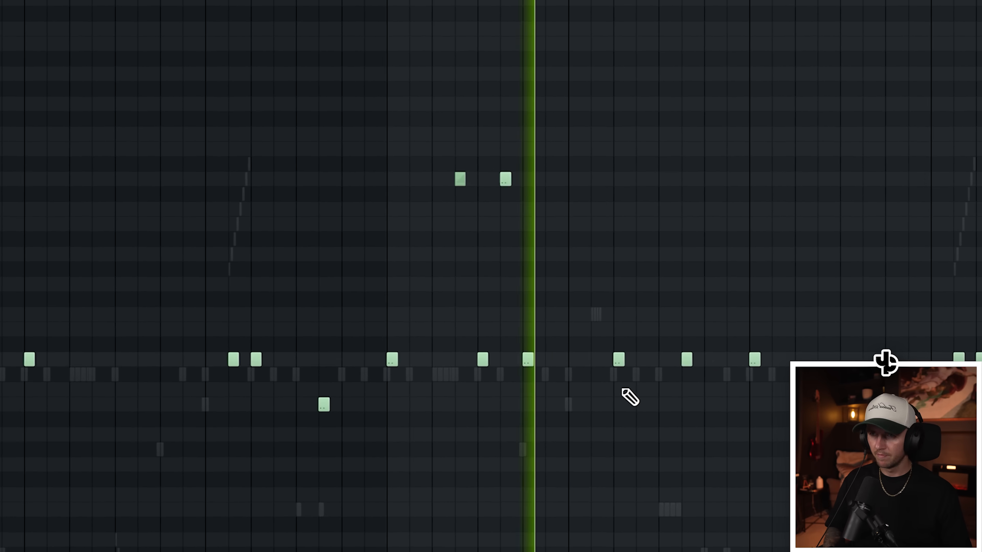
scroll(659, 286, down, 3)
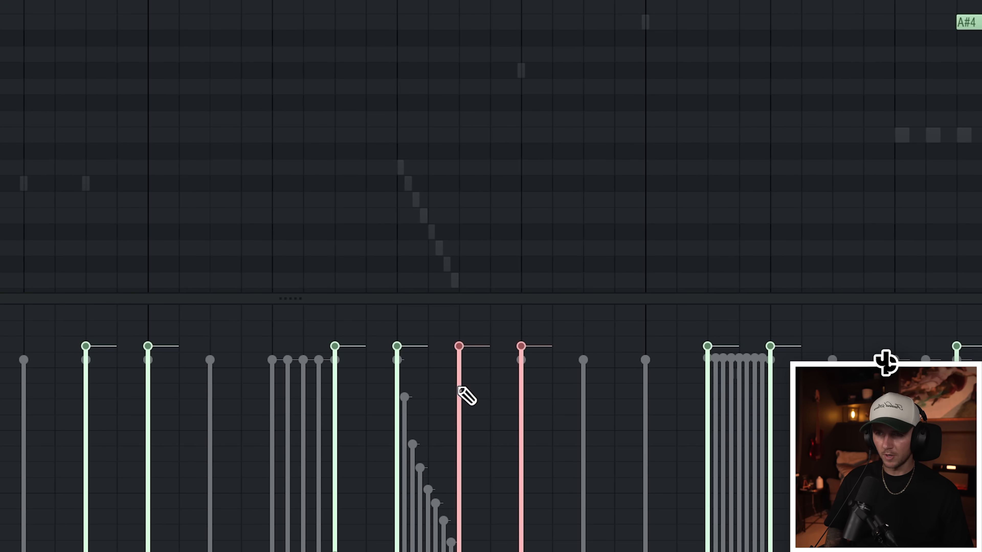
- Vary the 808 in bars 15 and 16 with G#5 and A5 notes, descending through G#5 to E5 at the end
drag(465, 395, 561, 420)
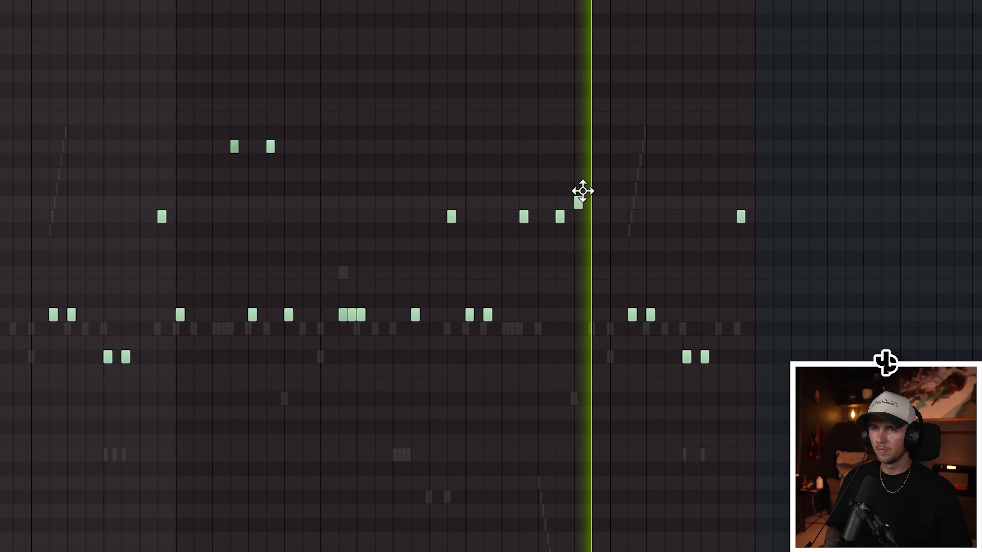
key(space)
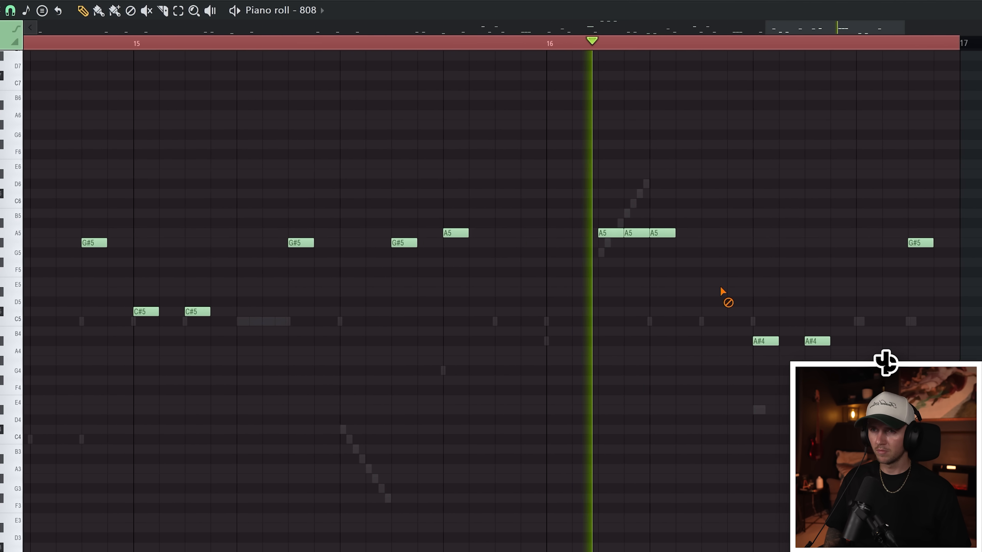
key(space)
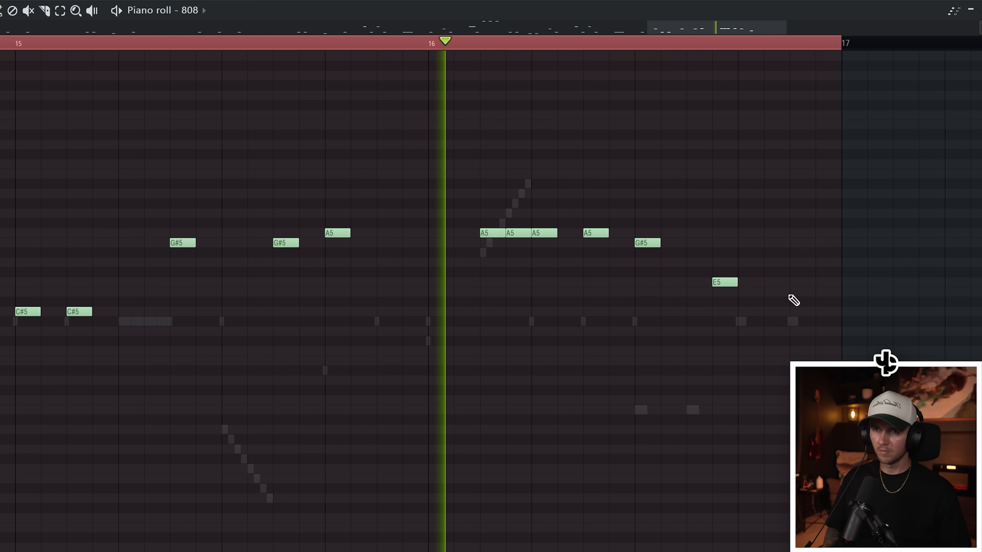
scroll(709, 345, down, 5)
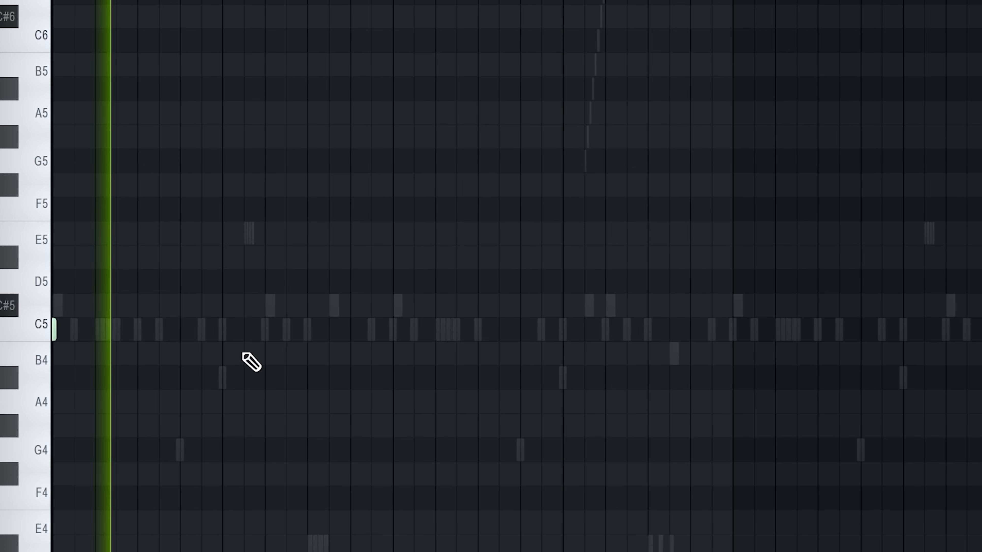
- Place kick hits on C5 in time with the 808 notes and open the kick's precomputed effects options
click(208, 335)
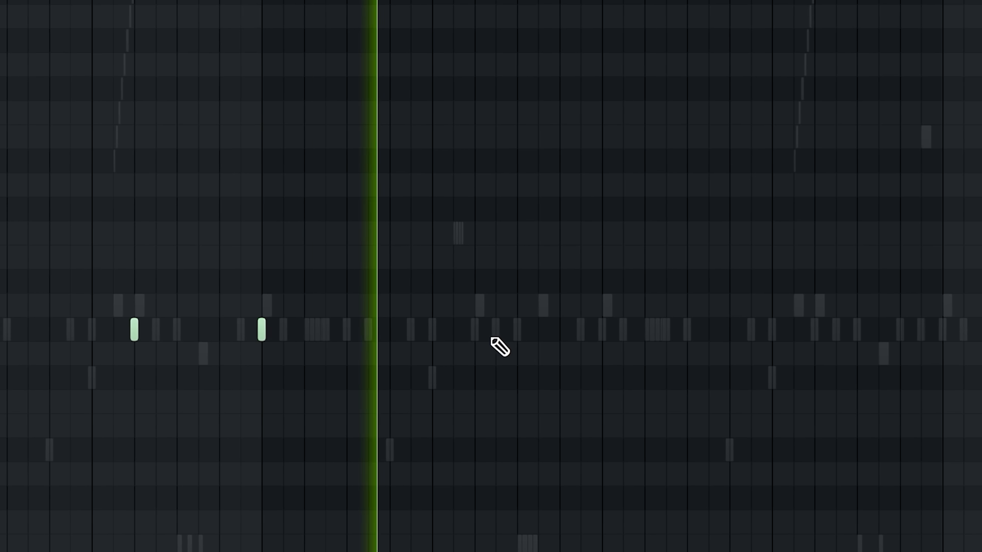
click(486, 330)
click(543, 330)
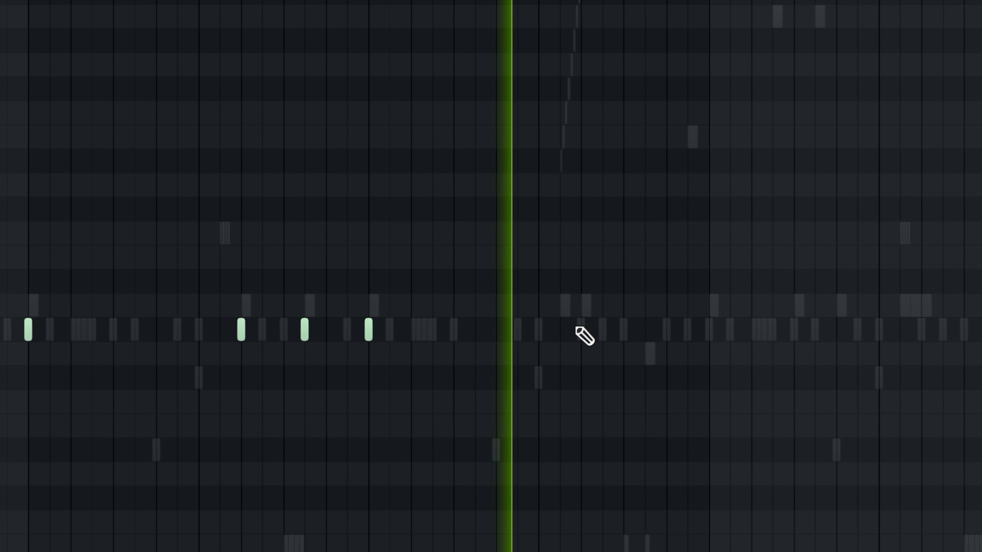
click(581, 329)
click(645, 330)
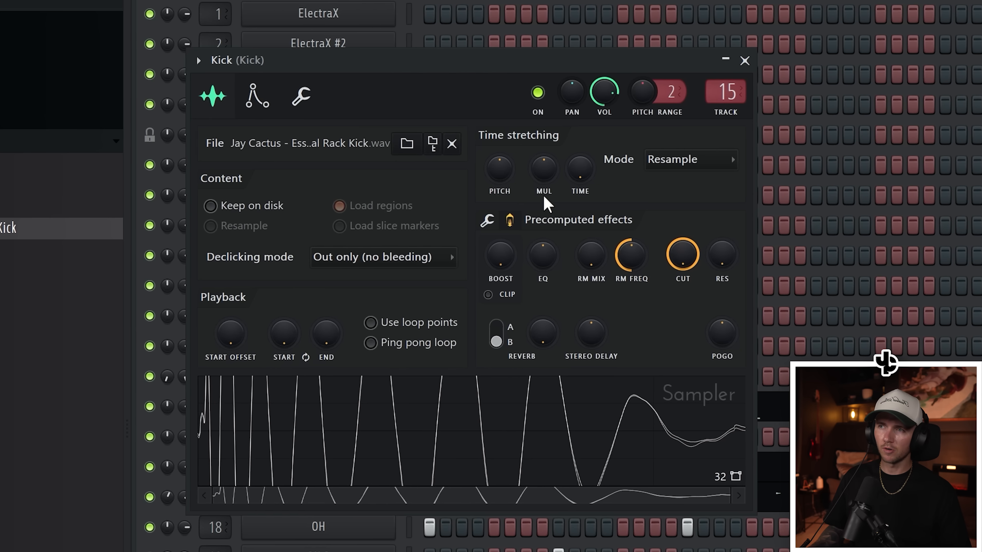
click(487, 220)
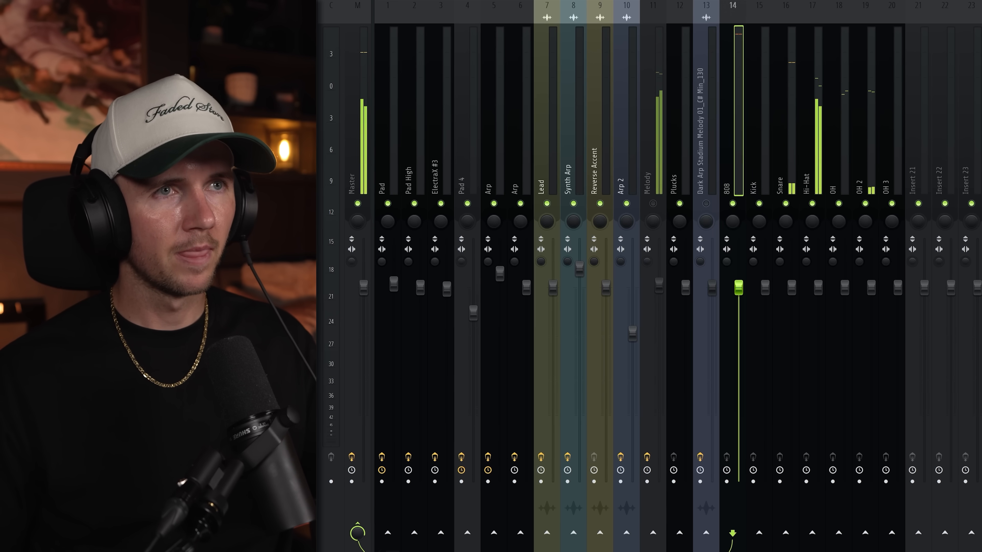
- Balance the drum levels by lowering the 808 fader and slightly raising the Hi-Hat fader, then select the open-hat mixer tracks
click(749, 129)
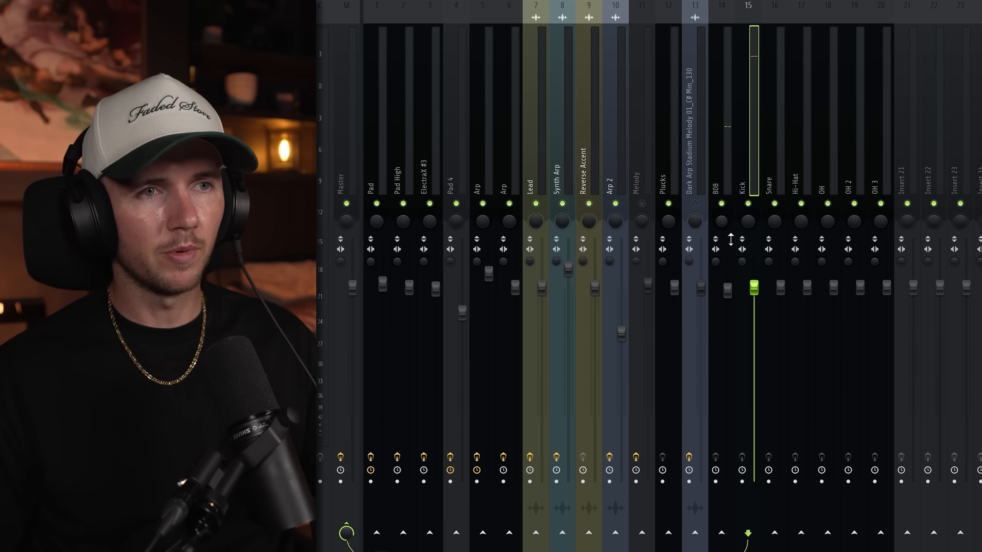
drag(727, 289, 727, 295)
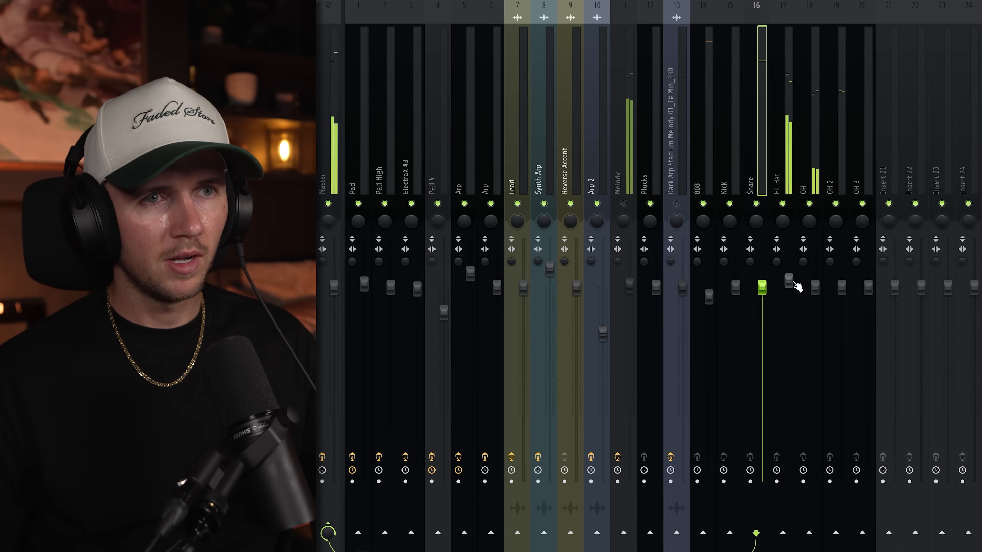
drag(814, 130, 857, 131)
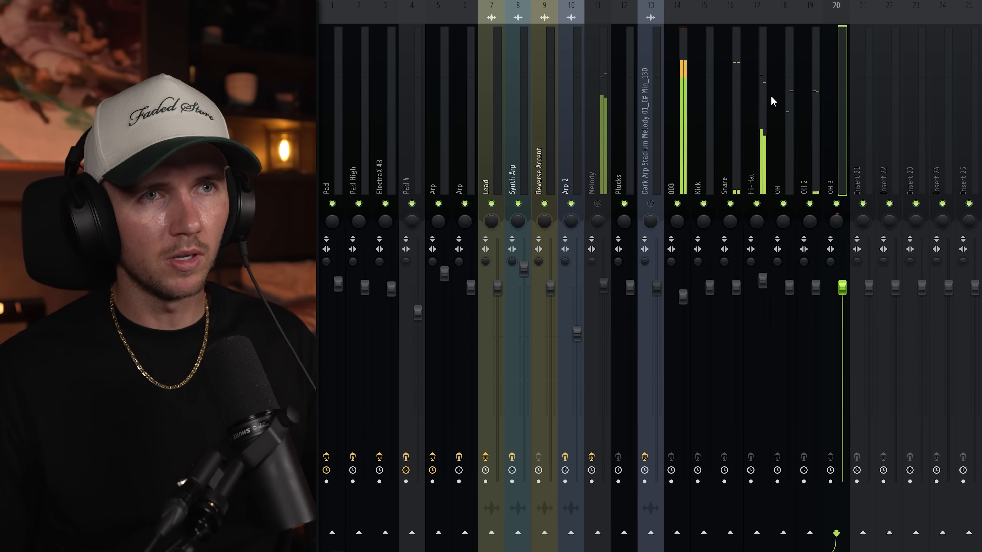
click(309, 103)
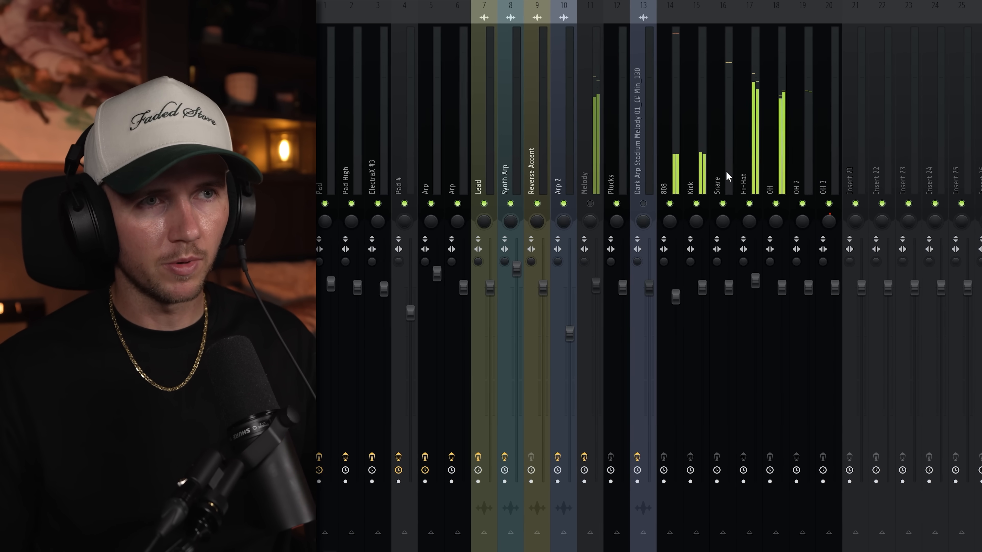
- Pan the OH mixer track to the right and roll off the Melody track's lows around 100 Hz with Fruity Parametric EQ 2
click(669, 174)
click(587, 205)
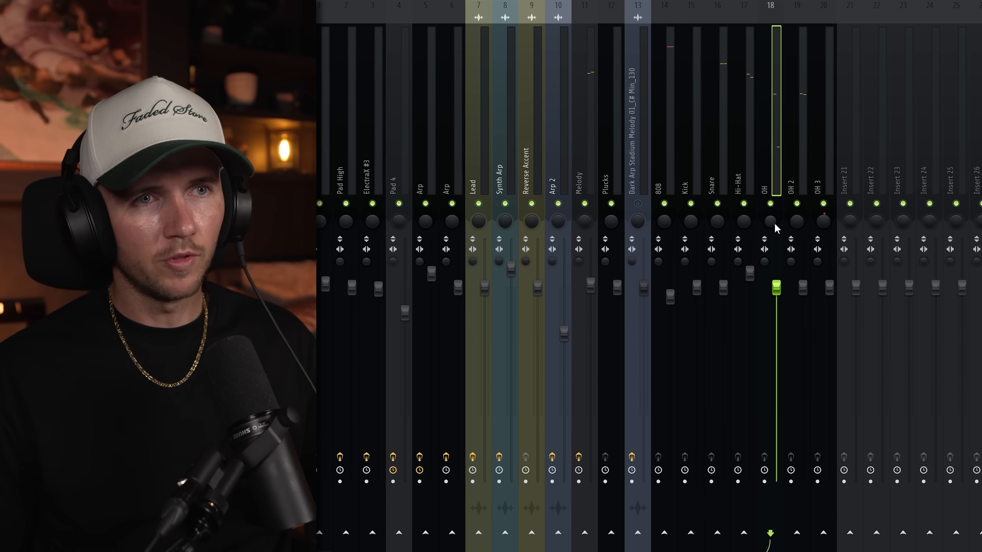
drag(773, 223, 796, 229)
alt+click(819, 221)
key(space)
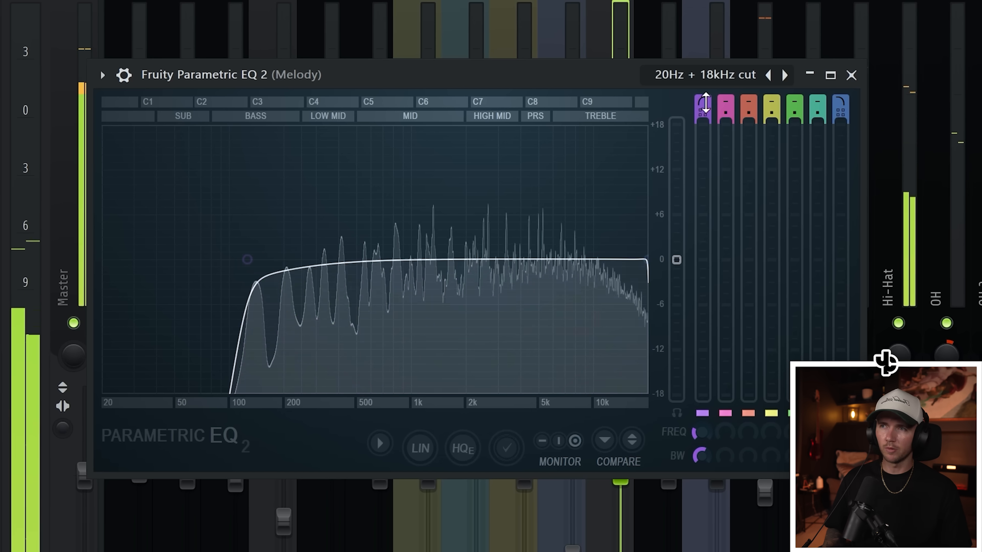
click(851, 75)
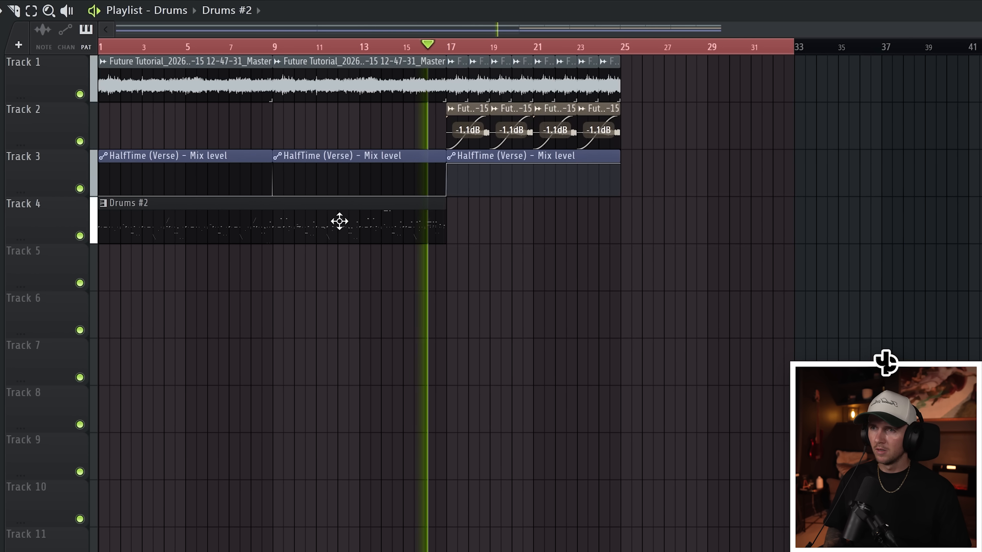
- Copy Drums #2 to bar 17, extend the chopped melody to bar 33, and move the Track 2 clips to bars 25 to 33
click(455, 222)
mouse_move(644, 71)
mouse_down()
mouse_move(480, 150)
mouse_move(437, 160)
mouse_move(624, 144)
mouse_move(597, 142)
mouse_up()
drag(397, 128, 559, 127)
key(ctrl+a)
right_click(543, 132)
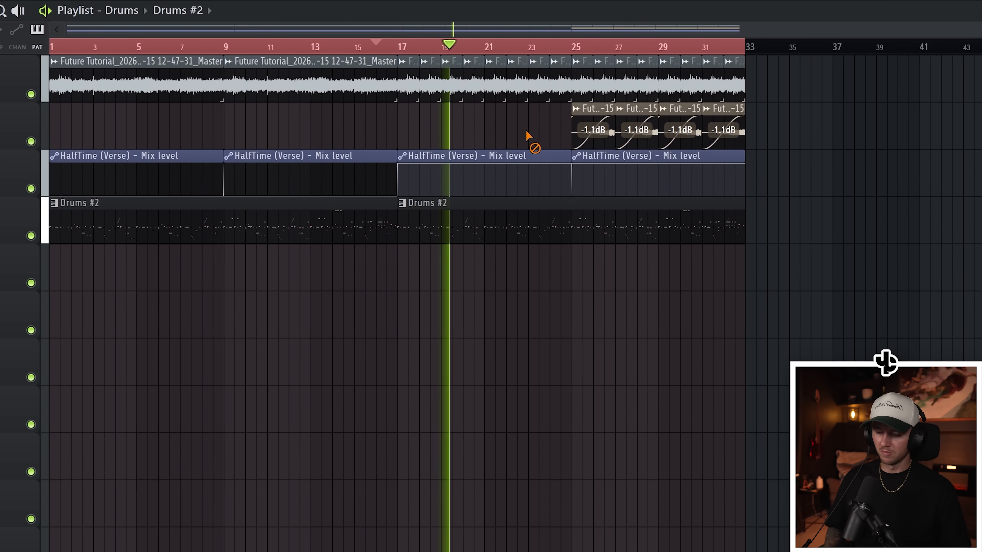
- Extend the melody and HalfTime automation across bars 33 to 41, ending the melody in short repeated chops
key(ctrl+a)
key(ctrl+d)
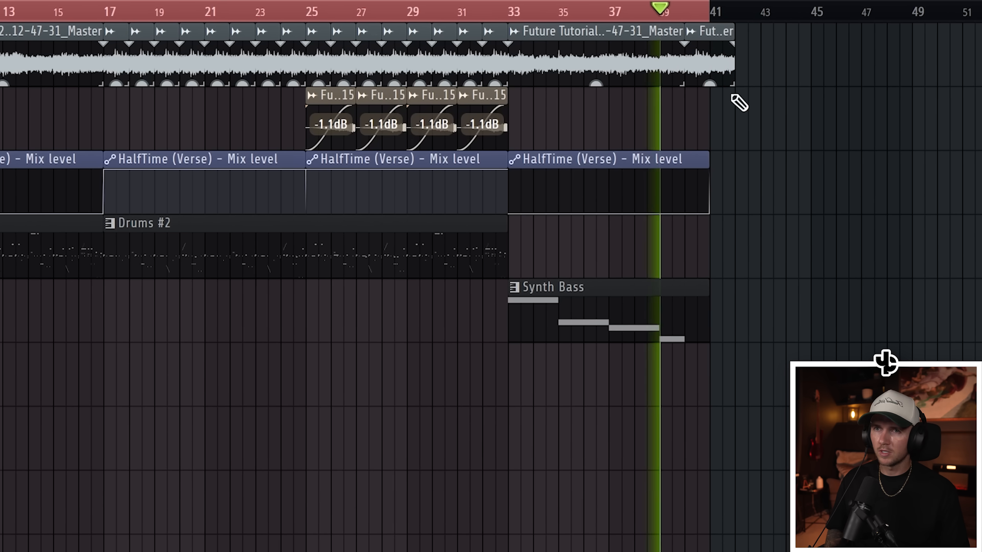
scroll(718, 157, up, 5)
right_click(626, 68)
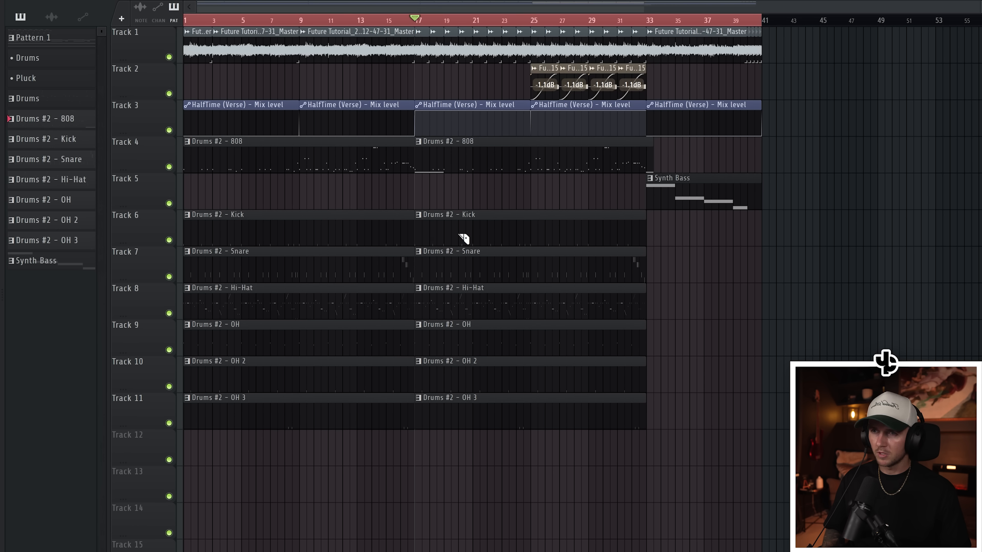
- Remove the kick from bars 17 to 25 and copy only the snare and hi-hat clips to bar 33, trimmed at bar 41
drag(680, 262, 682, 261)
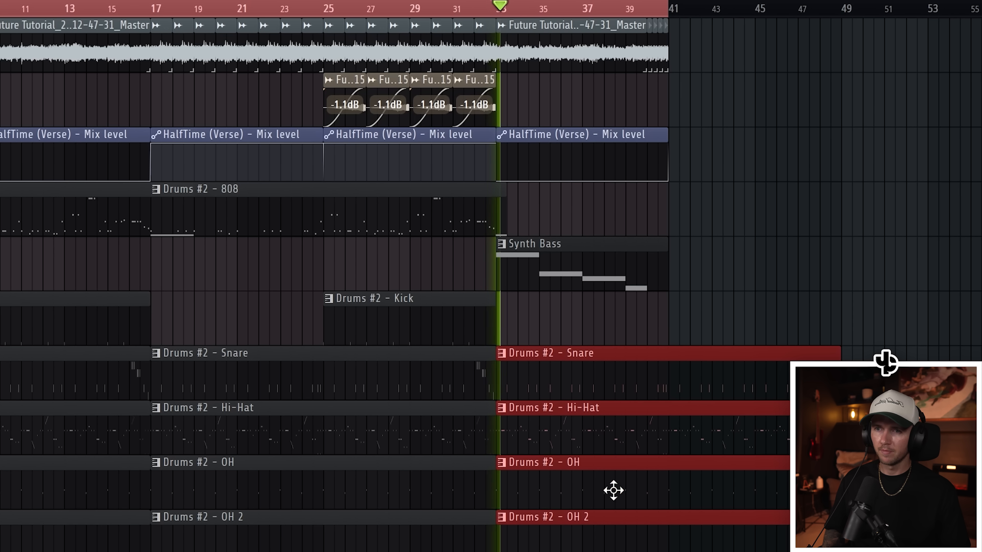
key(ctrl+d)
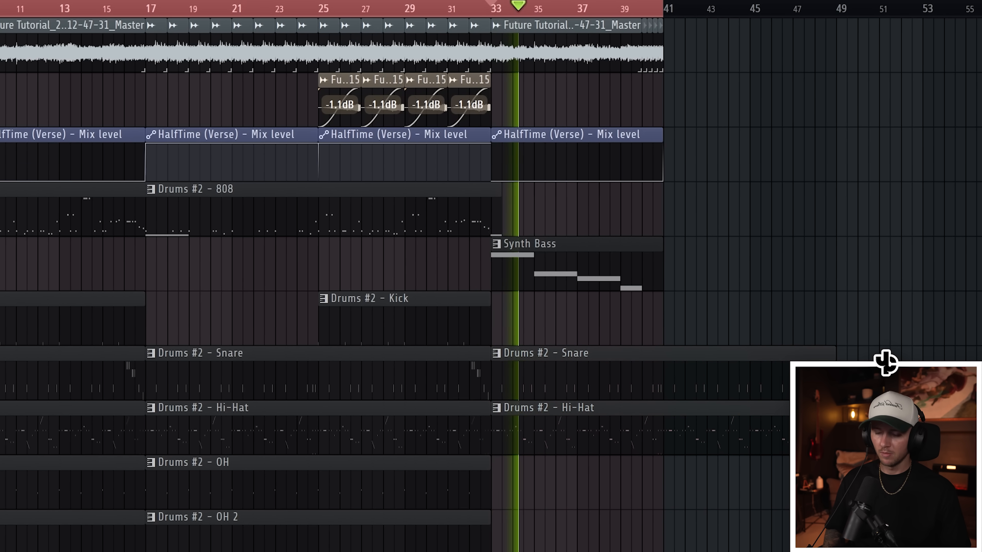
key(c)
scroll(672, 480, up, 2)
drag(658, 374, 658, 445)
key(p)
right_click(708, 429)
right_click(709, 374)
scroll(716, 387, down, 1)
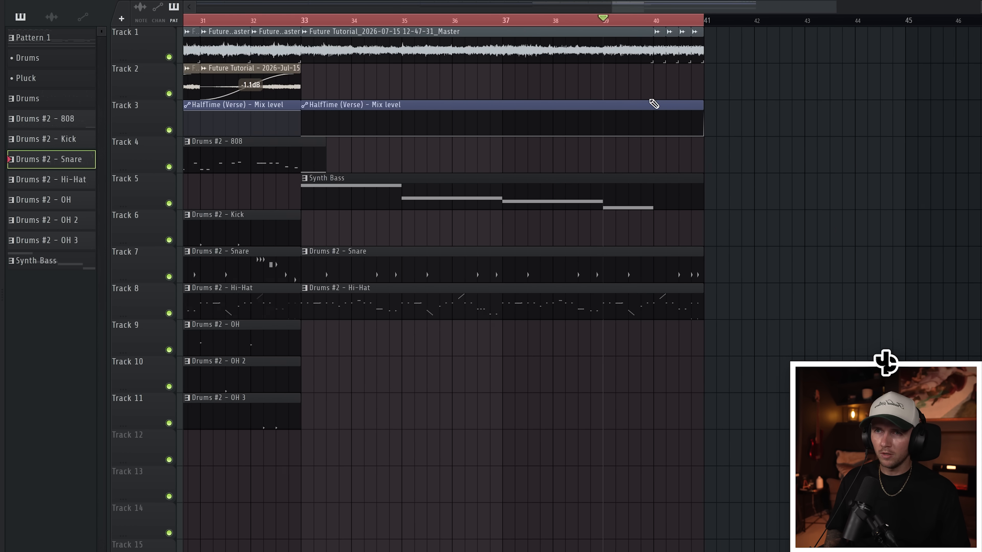
- Copy the kick and OH clips to bar 40 and cut each down to a one-beat slice
scroll(653, 103, up, 2)
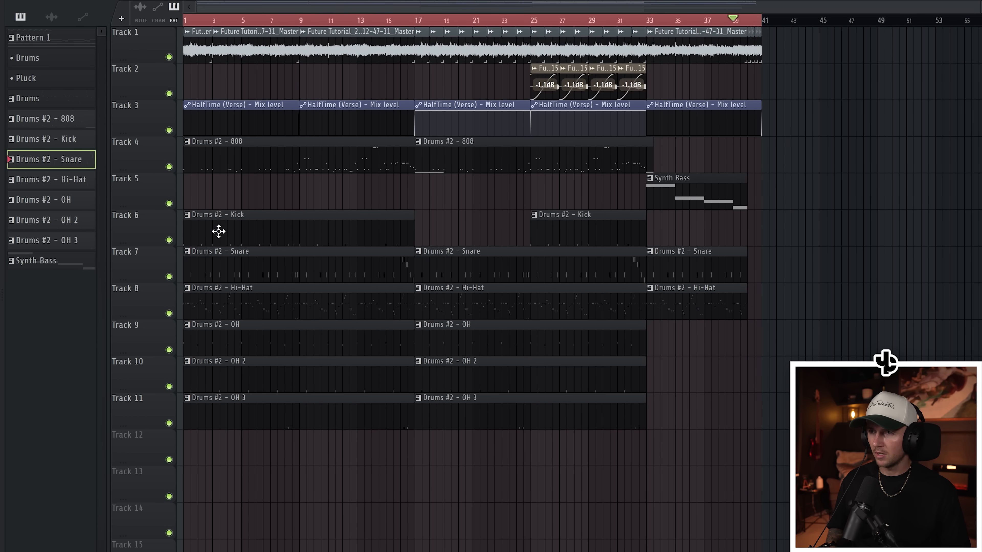
mouse_move(219, 240)
mouse_down()
mouse_move(775, 219)
mouse_move(720, 334)
mouse_up()
scroll(781, 219, up, 3)
key(c)
scroll(728, 238, up, 2)
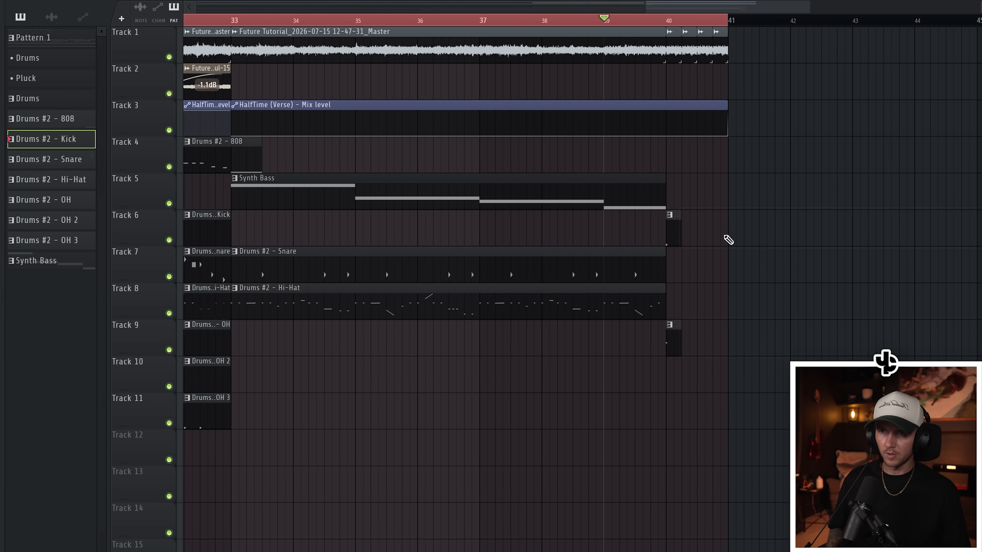
drag(722, 234, 681, 348)
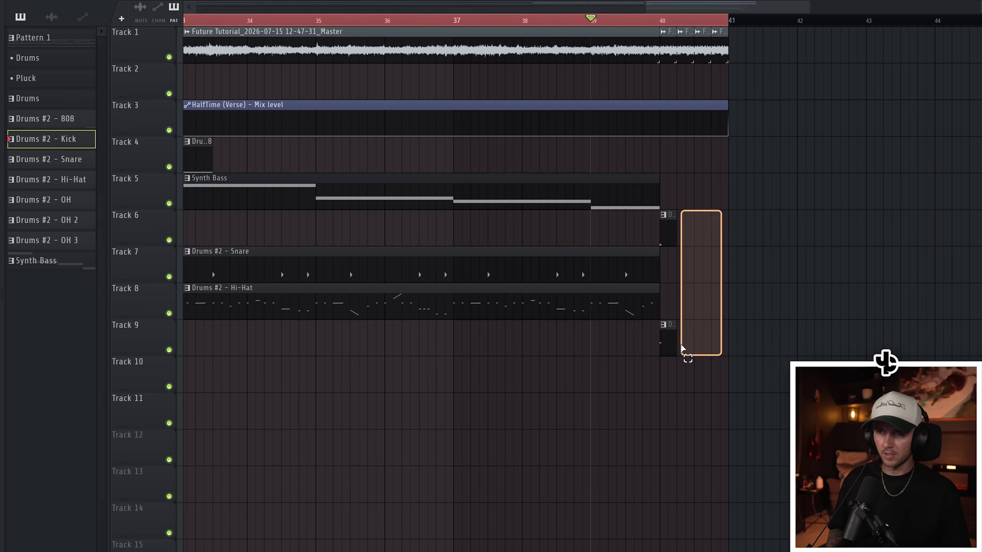
drag(682, 345, 669, 344)
- Repeat the one-beat kick and OH slices on every beat of bar 40
key(space)
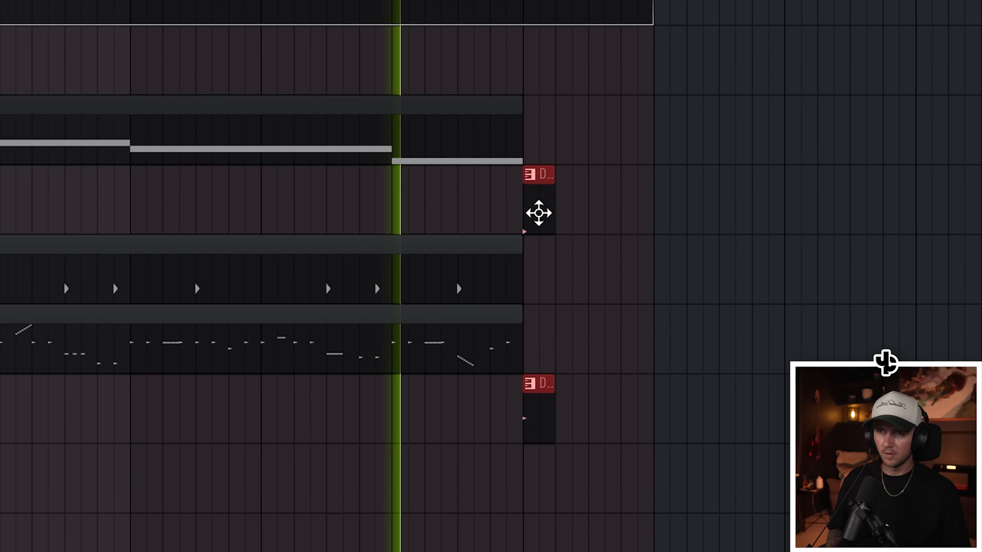
drag(668, 234, 702, 232)
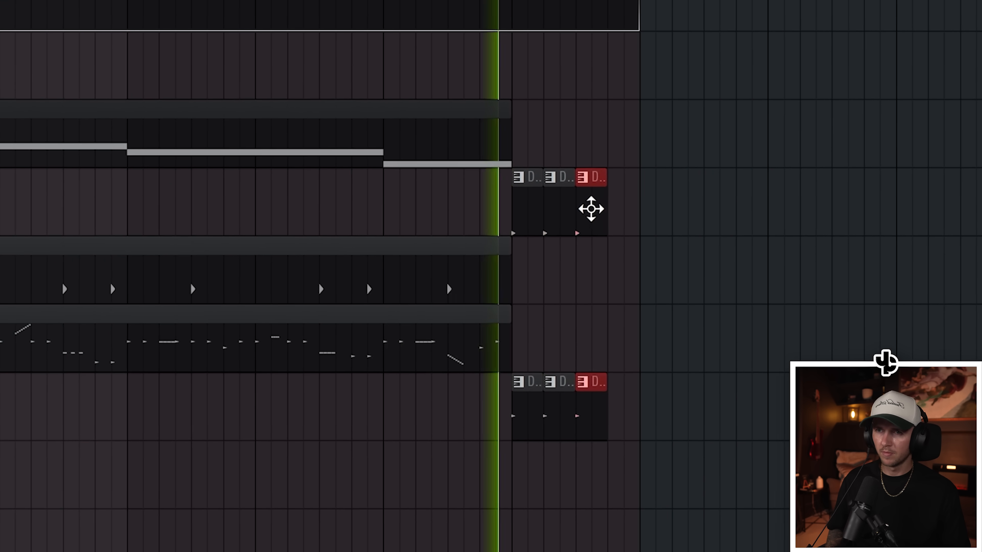
drag(591, 209, 623, 205)
ctrl+click(633, 133)
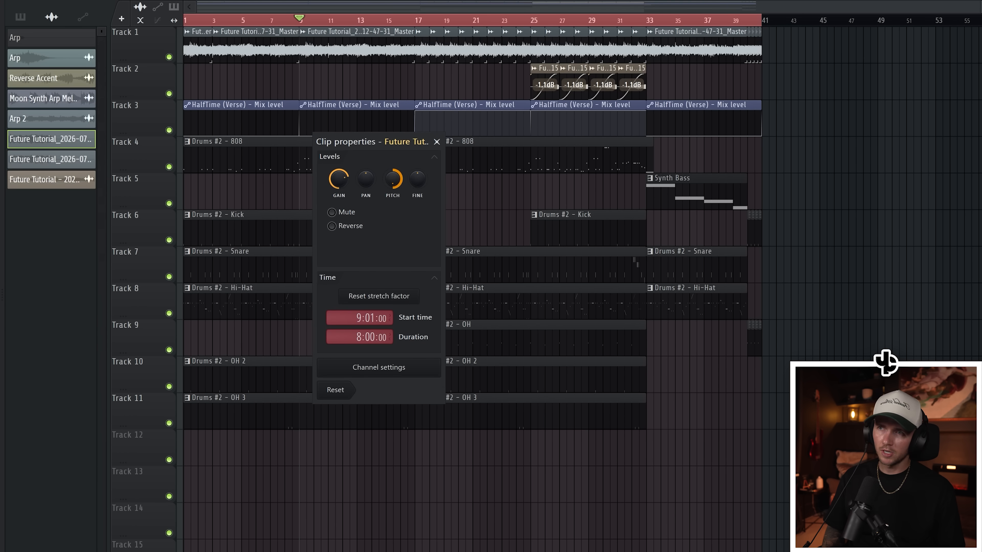
- Move the whole arrangement to bar 9 and build an eight-bar intro from copied melody, HalfTime automation and closing kick and OH slices
key(space)
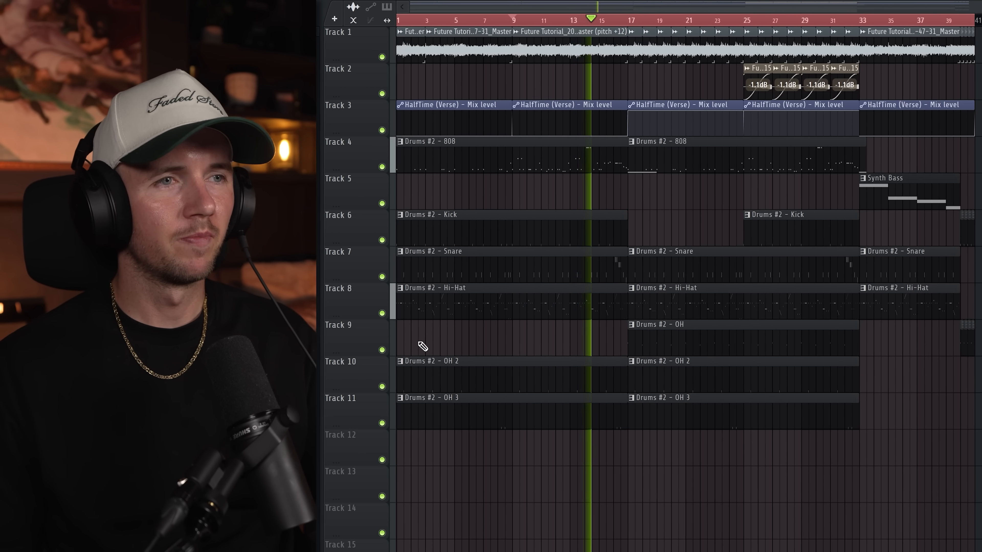
scroll(414, 345, up, 2)
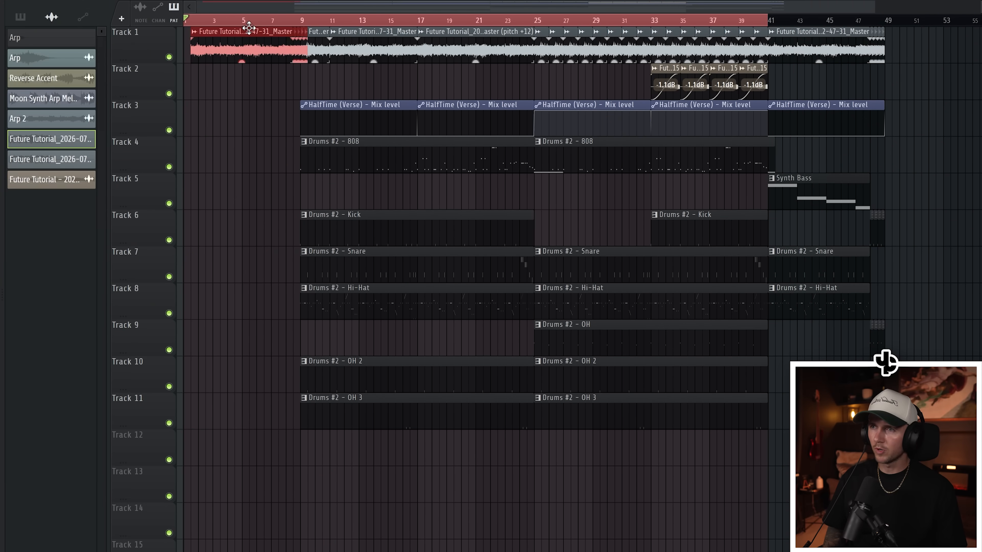
click(204, 21)
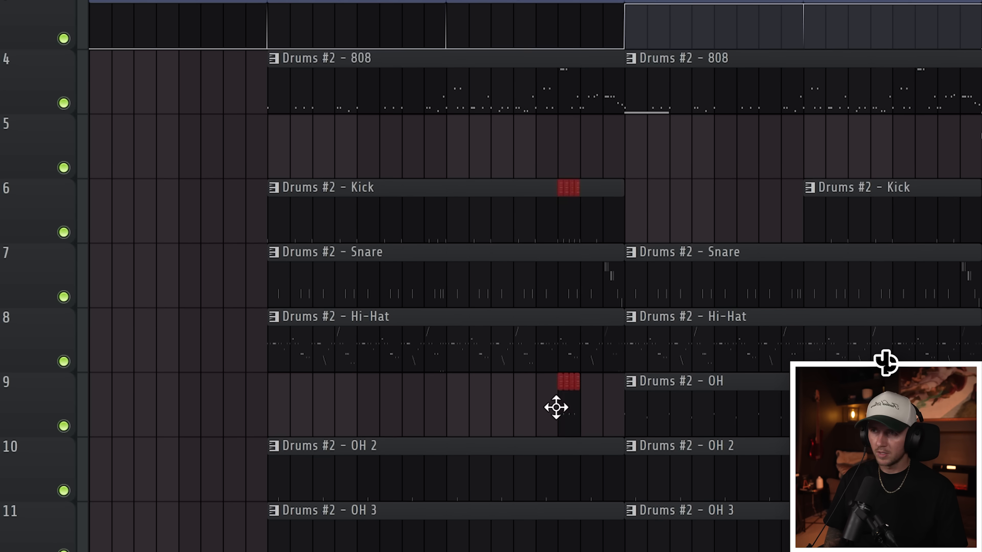
drag(557, 408, 259, 390)
key(space)
click(272, 20)
scroll(69, 280, up, 4)
- Slice the hi-hat clip and remove the section from the middle of bar 17 to just after the start of bar 18
right_click(271, 301)
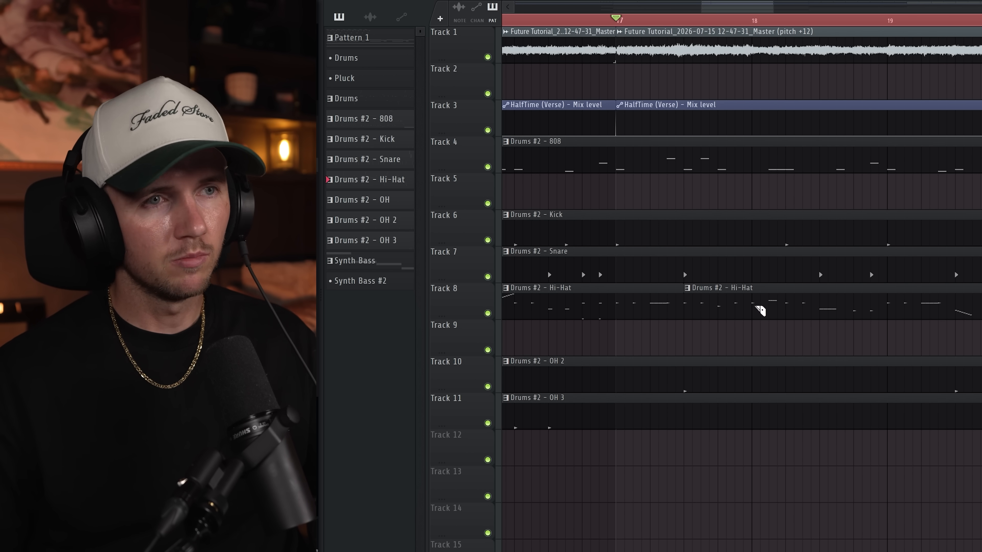
right_click(754, 305)
key(space)
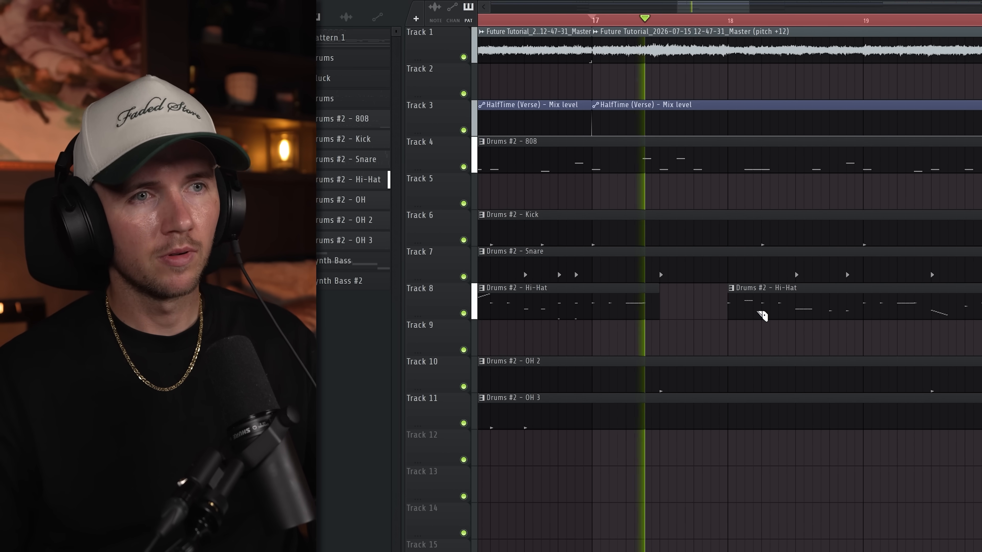
right_click(729, 304)
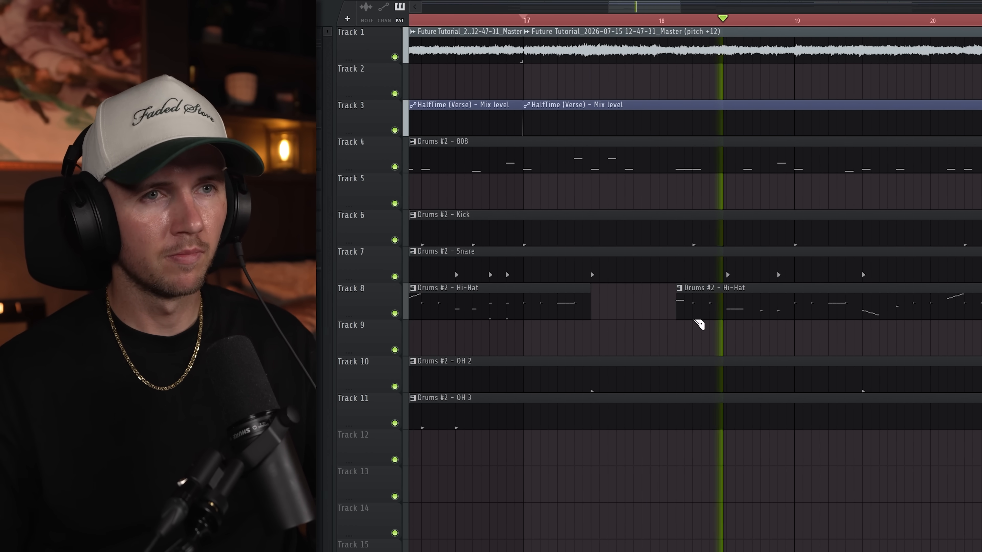
scroll(749, 321, down, 3)
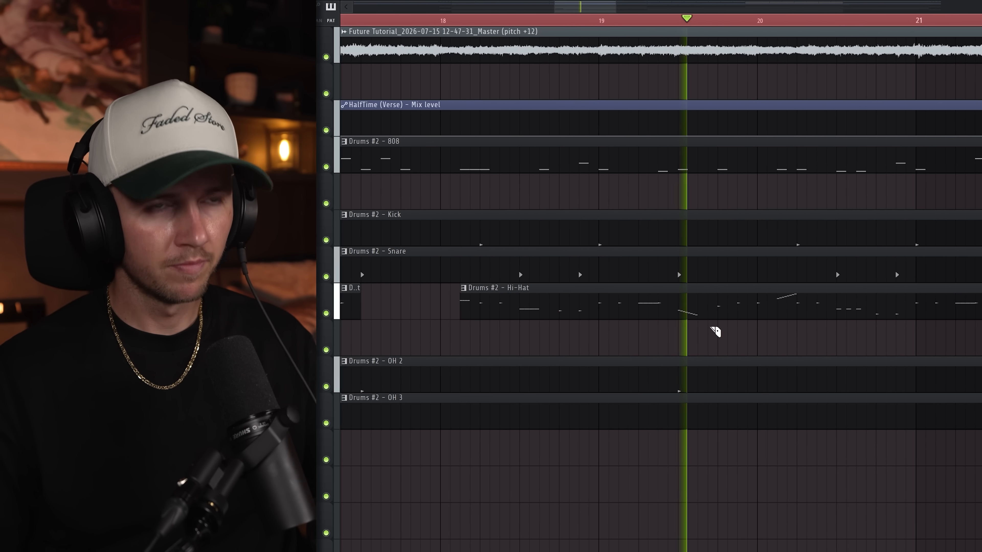
scroll(802, 340, up, 2)
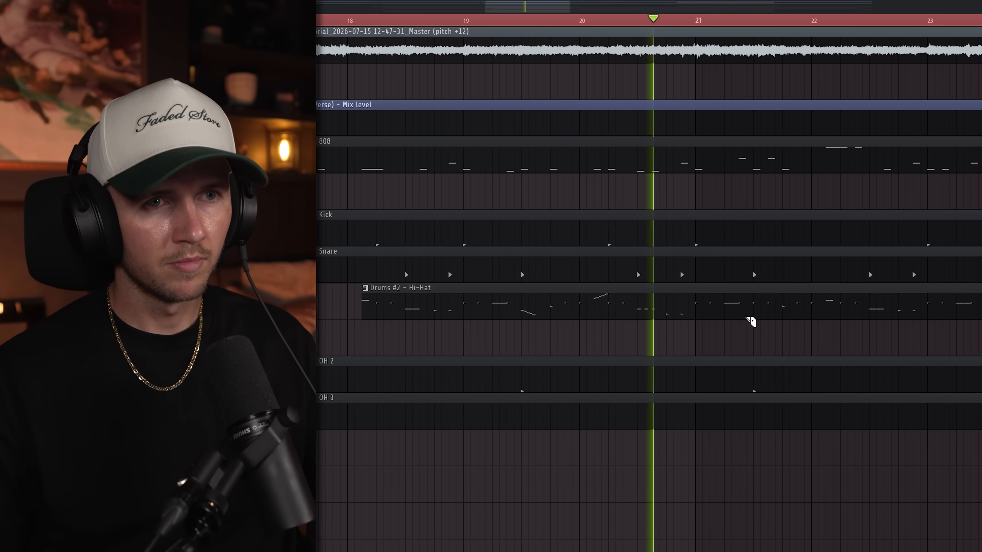
- Cut more hi-hat gaps in bar 21 and just before bar 25, and repeat all the gaps in the following section up to bar 41
click(736, 310)
right_click(751, 310)
right_click(793, 310)
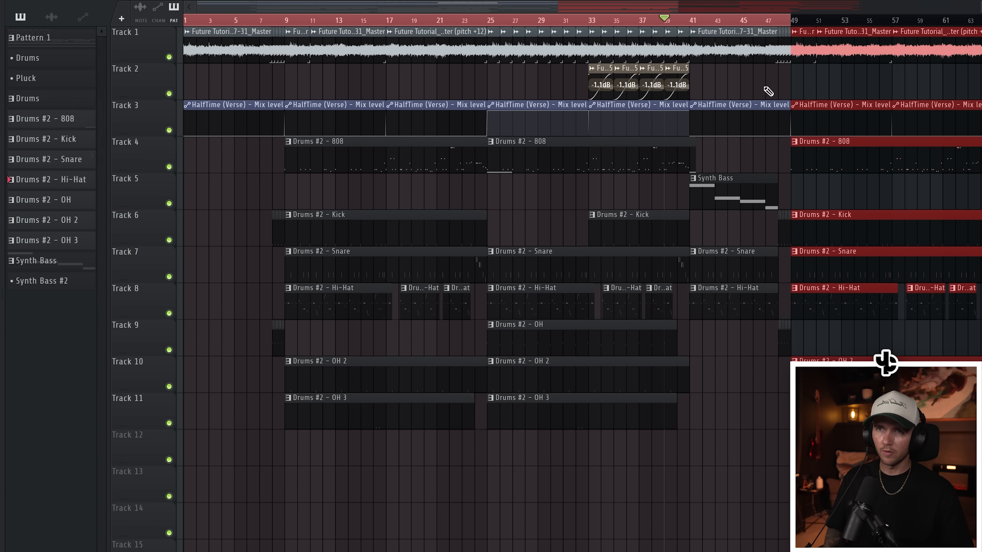
- Duplicate the bars 9 to 49 arrangement to bars 49 and 89, and shorten the last copy to end at bar 113
drag(588, 100, 903, 93)
scroll(754, 153, down, 2)
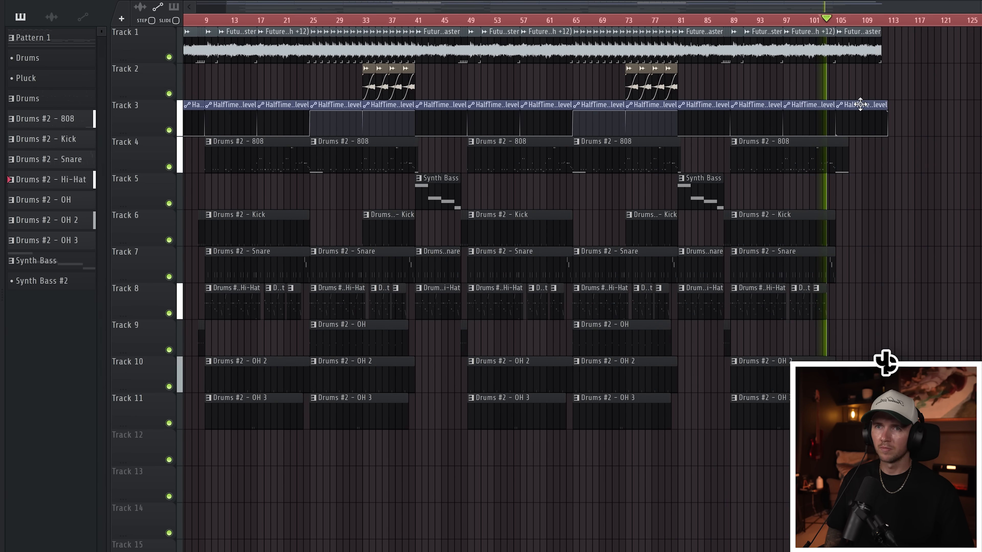
key(ctrl+a)
key(ctrl+Return)
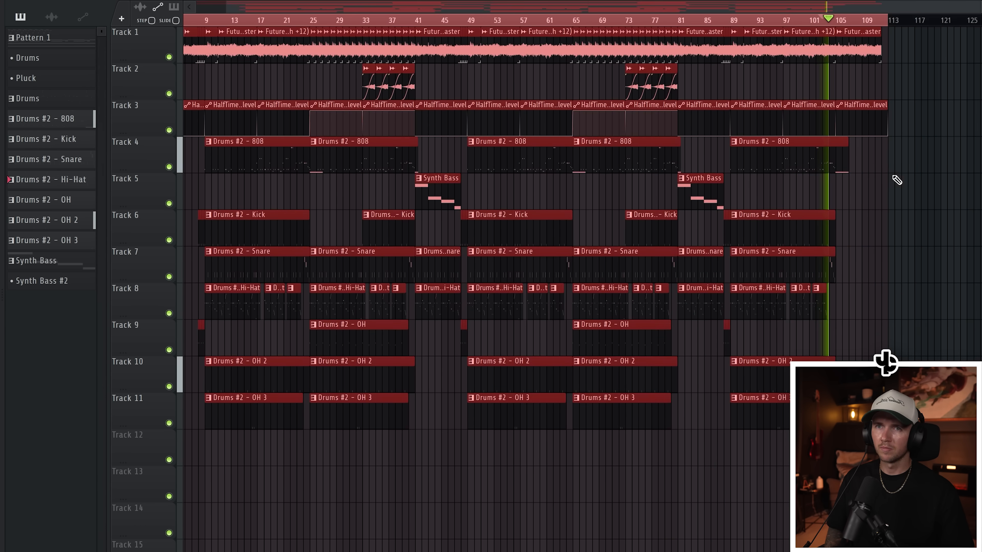
key(ctrl+d)
- Add a fade-out to the last melody clip, ending at bar 113
scroll(896, 179, up, 3)
click(842, 53)
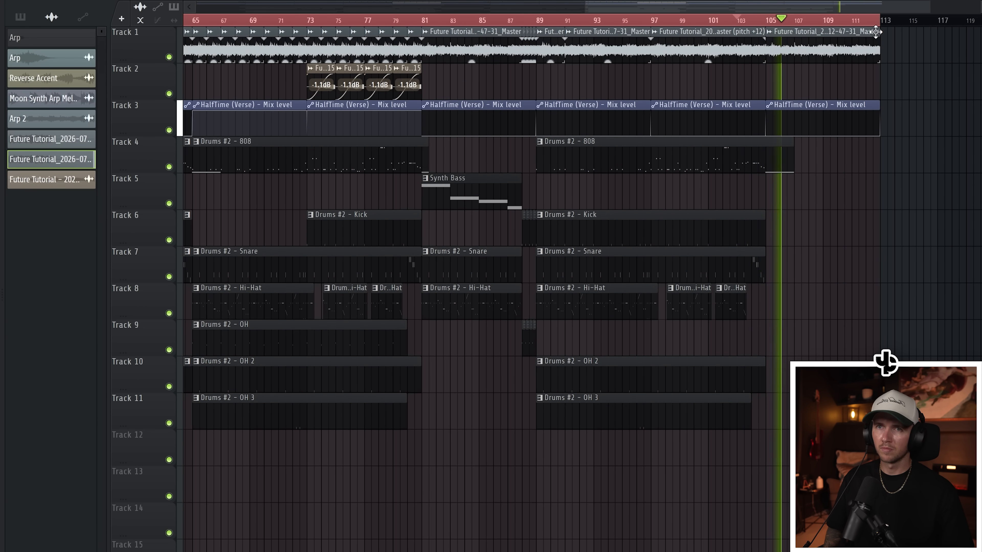
scroll(821, 29, down, 3)
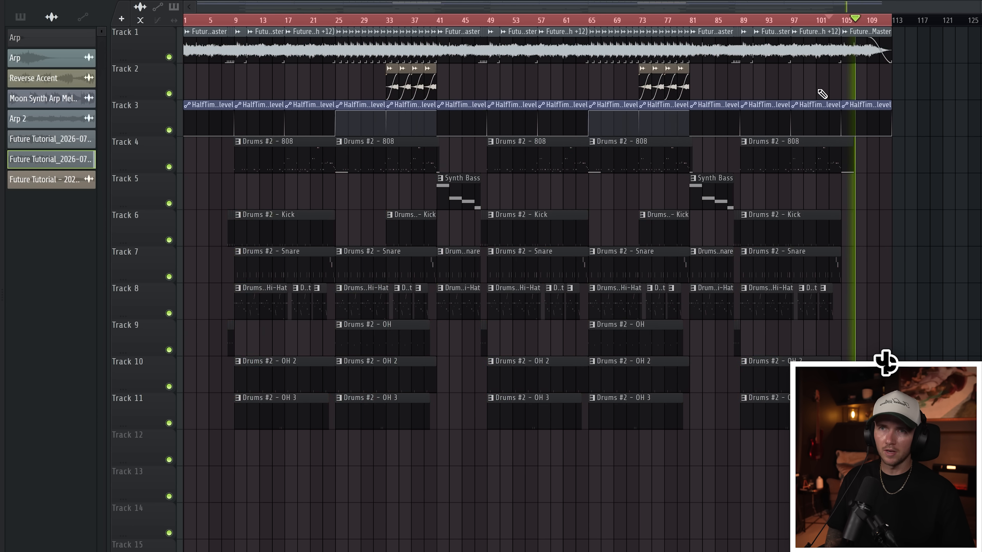
- Play back the arrangement and review the transitions between the sections from bar 25 to bar 41
key(ctrl+a)
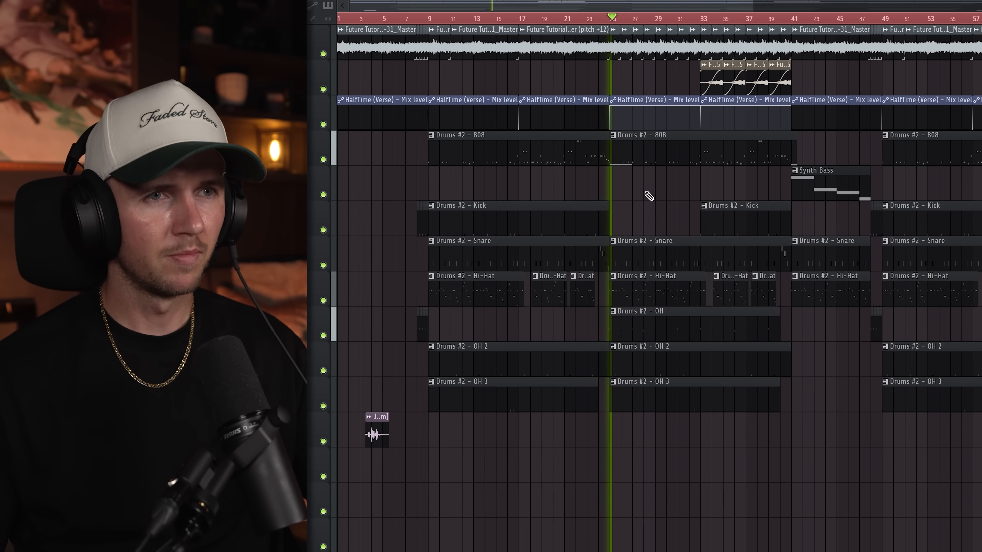
scroll(644, 196, up, 3)
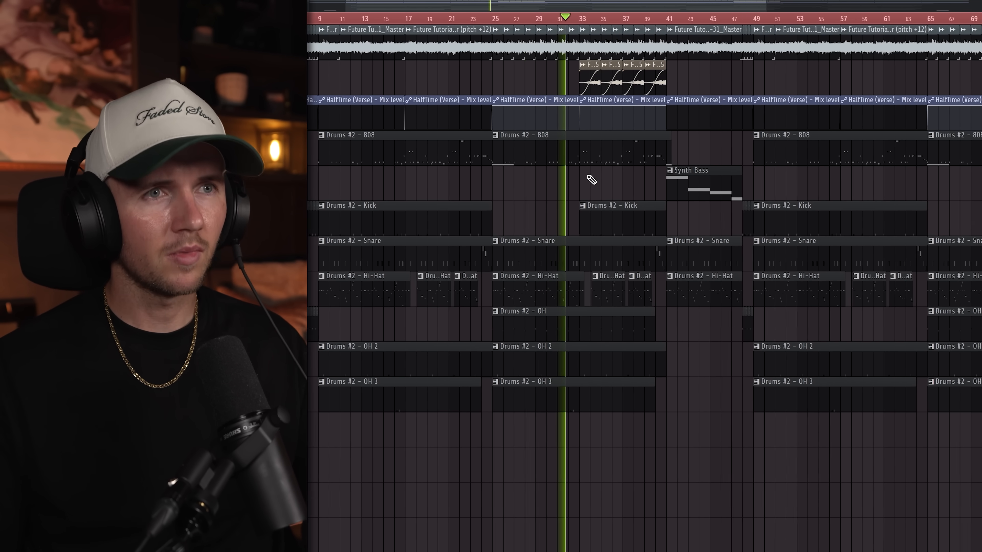
scroll(602, 190, up, 2)
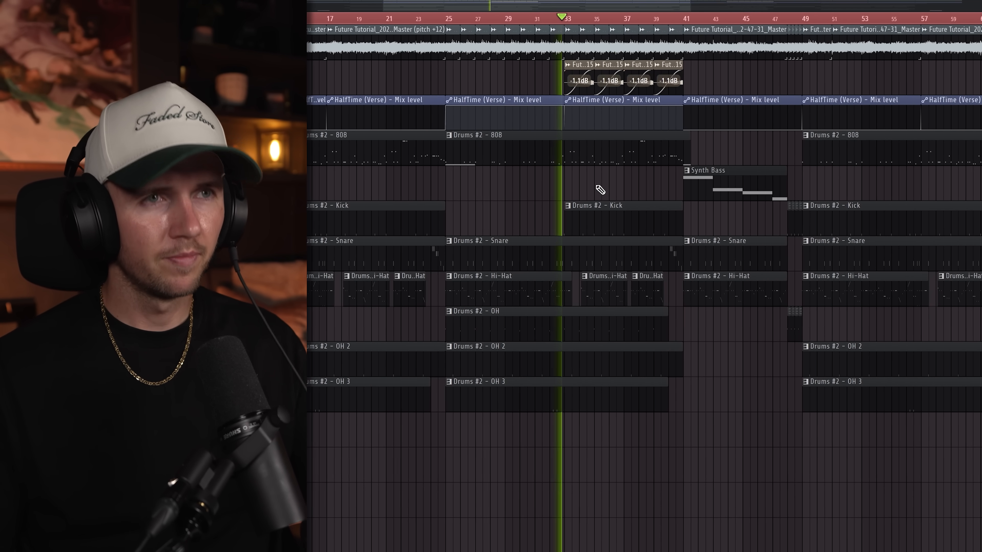
scroll(599, 190, up, 3)
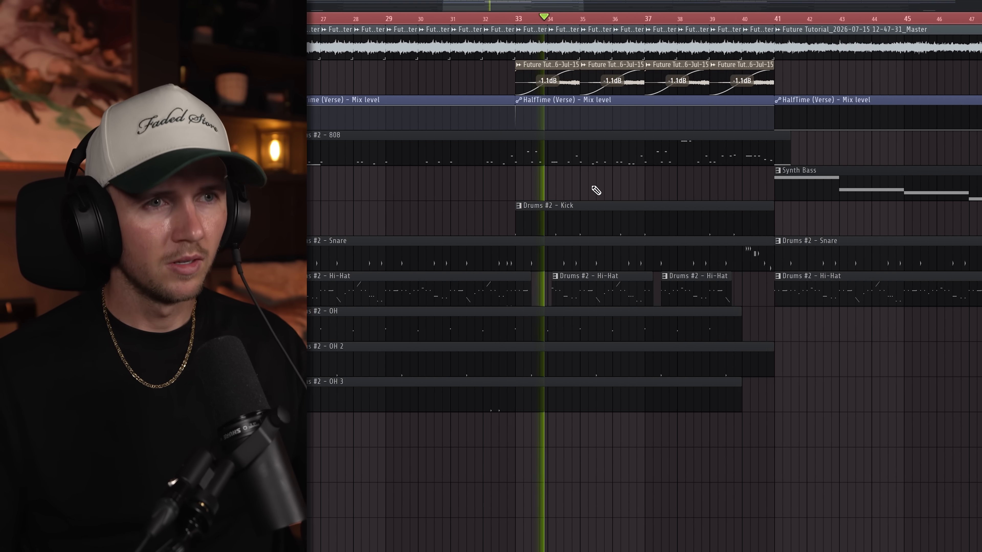
scroll(610, 171, down, 5)
scroll(606, 188, up, 3)
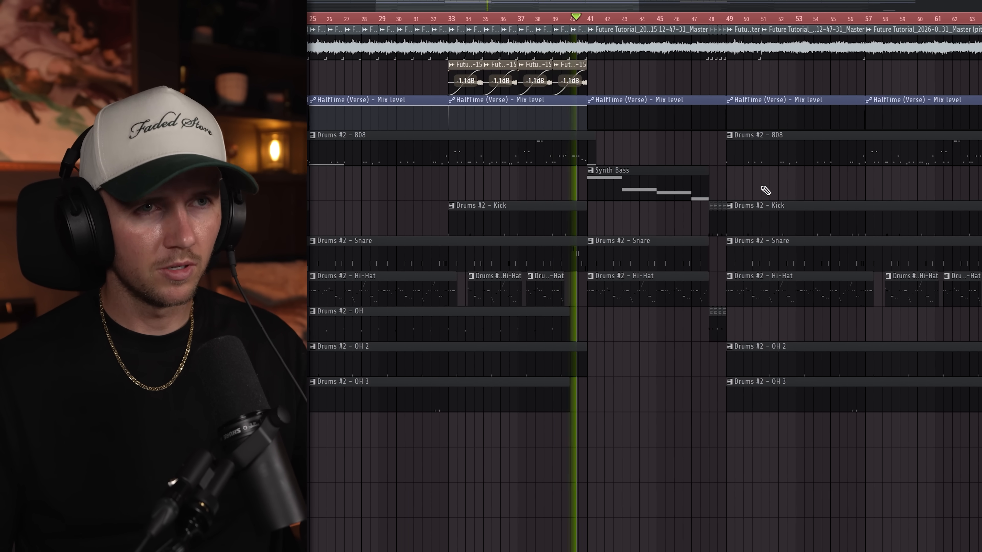
scroll(770, 191, down, 2)
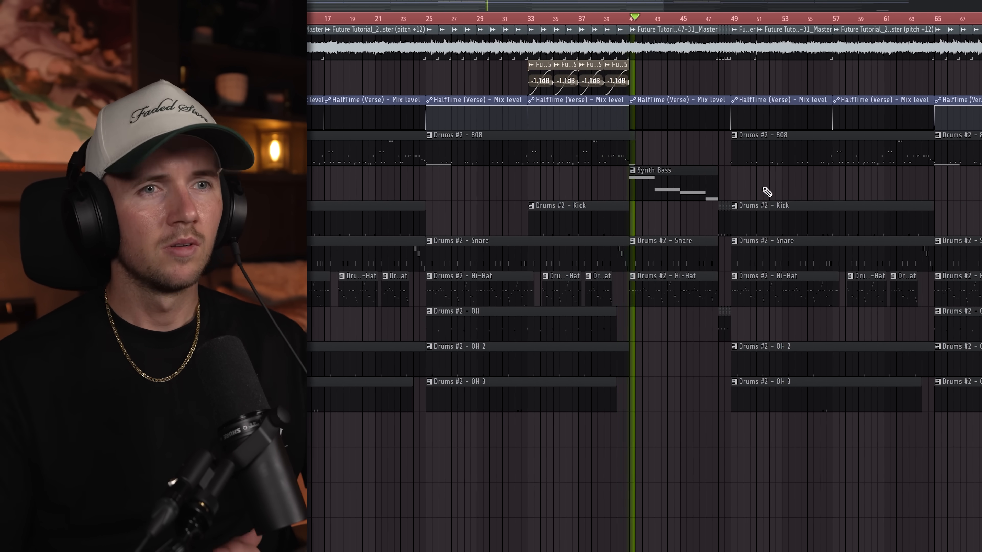